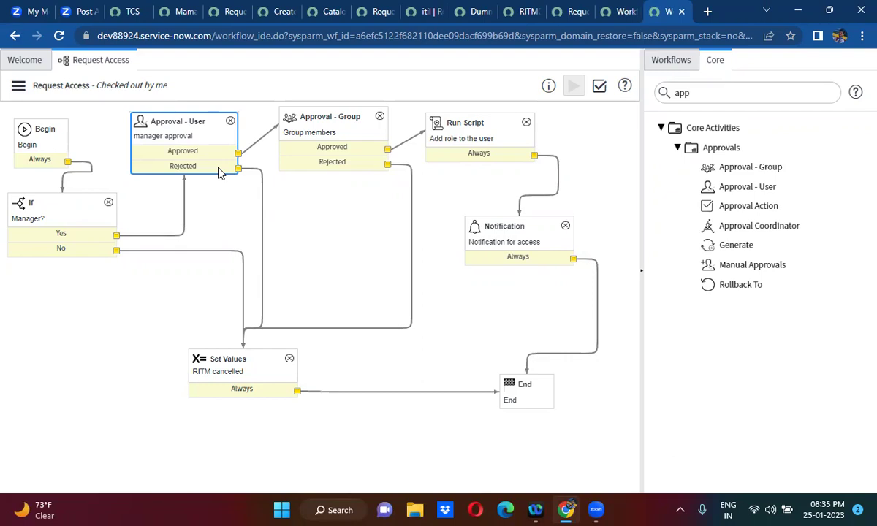
- Replace the 'app' palette search with 'rollback' so only Approvals > Rollback To is listed
{"action": "double_click", "coordinate": [702, 92]}
{"action": "key", "text": "BackSpace"}
{"action": "type", "text": "roll"}
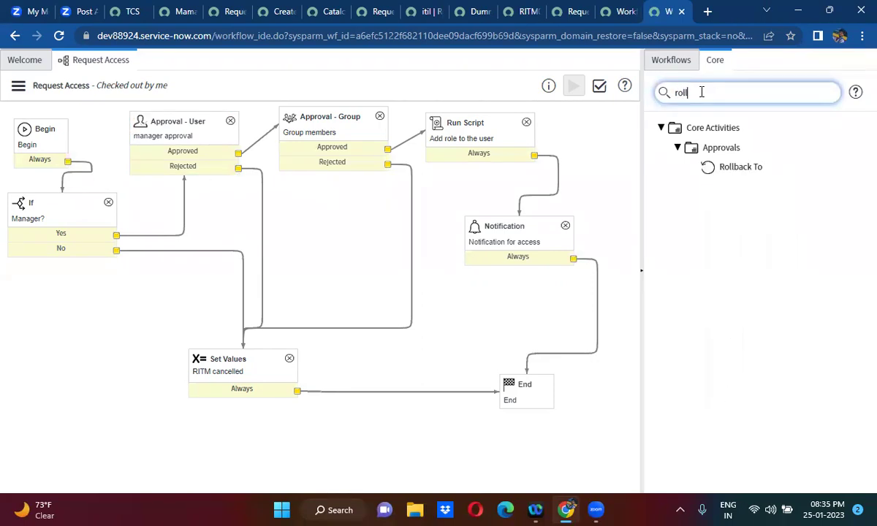
{"action": "type", "text": "back"}
{"action": "mouse_move", "coordinate": [744, 167]}
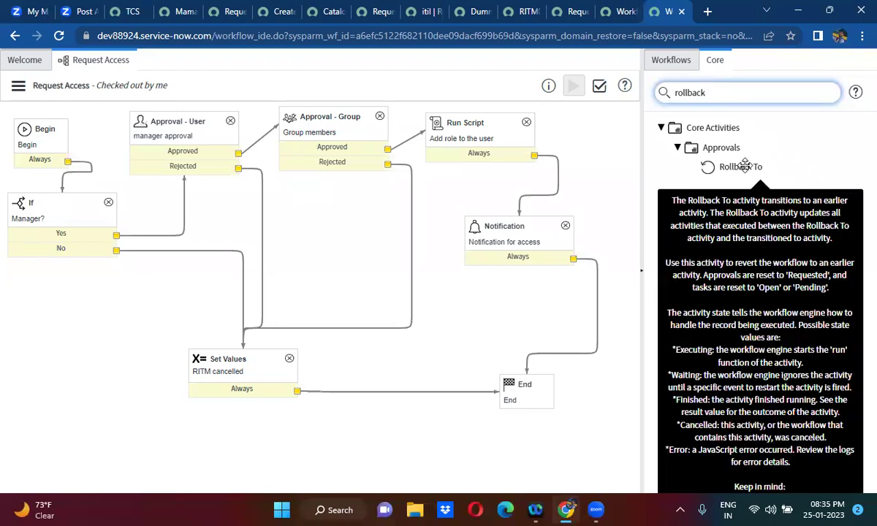
{"action": "left_click_drag", "start_coordinate": [744, 167], "coordinate": [731, 165]}
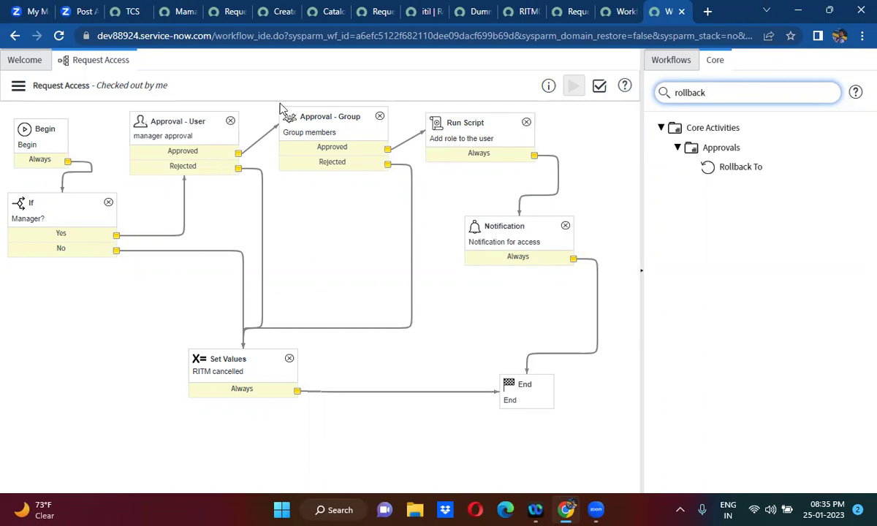
- Drop a Rollback To activity on the canvas and submit it with the name 'rollback'
{"action": "mouse_move", "coordinate": [740, 166]}
{"action": "left_click_drag", "start_coordinate": [614, 177], "coordinate": [336, 203]}
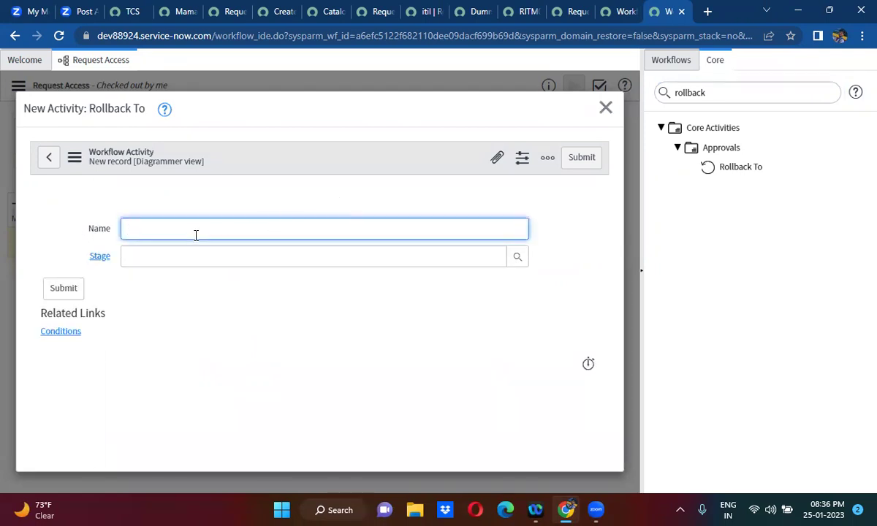
{"action": "type", "text": "ollback"}
{"action": "left_click", "coordinate": [593, 158]}
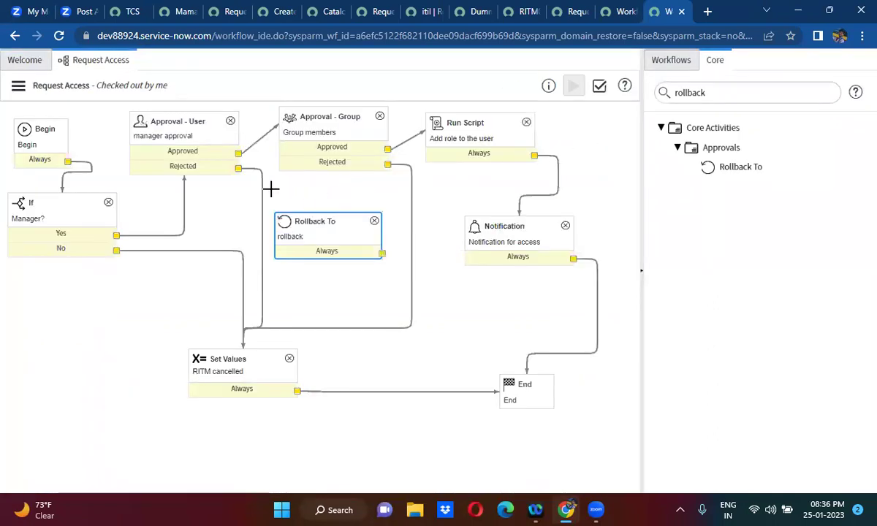
- Connect Approval - User's Rejected outcome to the new Rollback To activity
{"action": "left_click", "coordinate": [264, 186]}
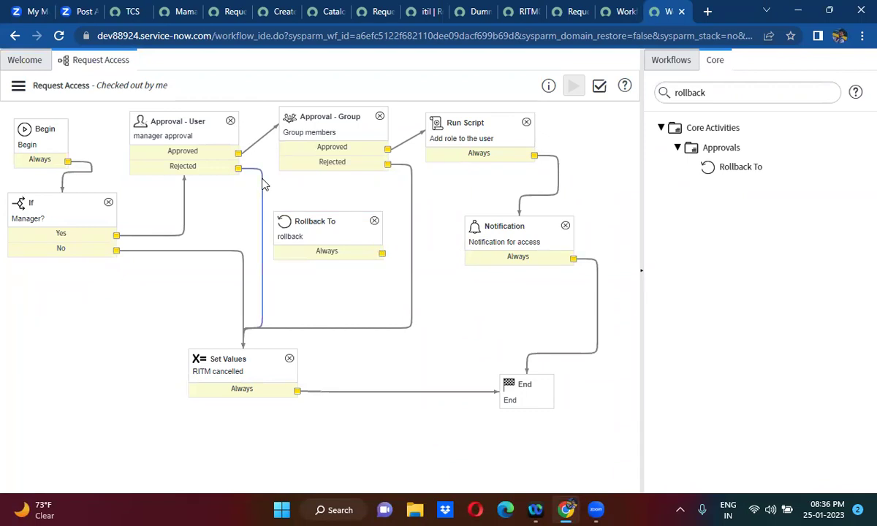
{"action": "left_click_drag", "start_coordinate": [239, 169], "coordinate": [151, 150]}
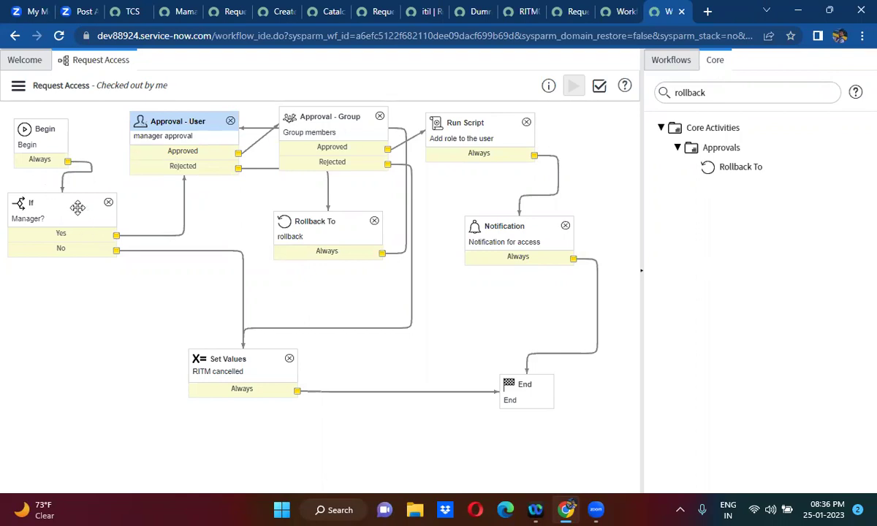
{"action": "left_click", "coordinate": [78, 209]}
{"action": "left_click", "coordinate": [178, 144]}
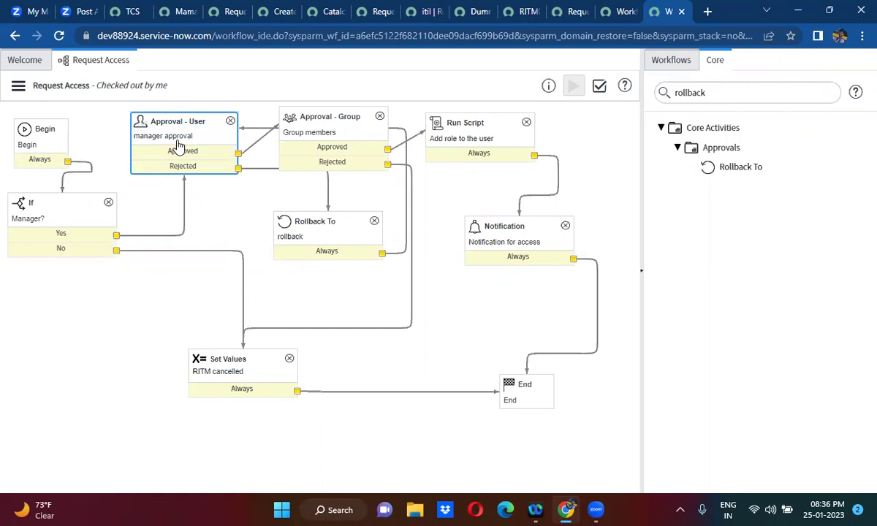
{"action": "left_click", "coordinate": [251, 173]}
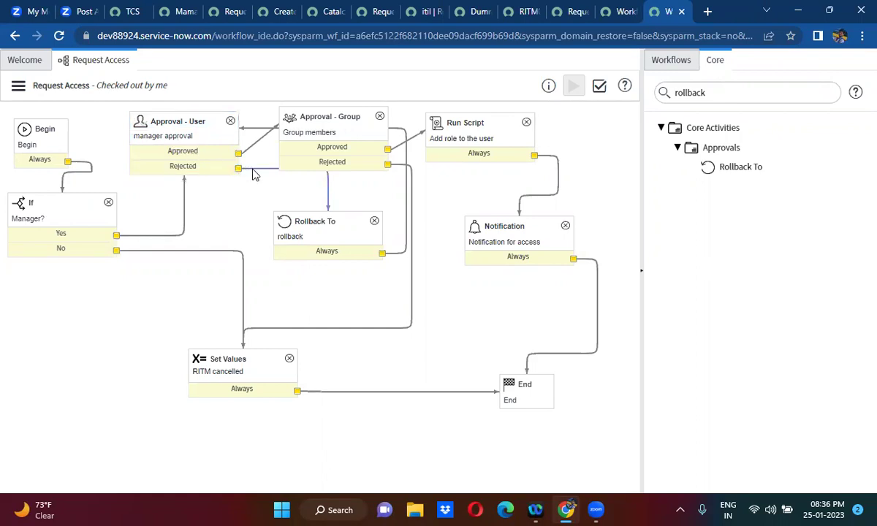
{"action": "left_click", "coordinate": [312, 226]}
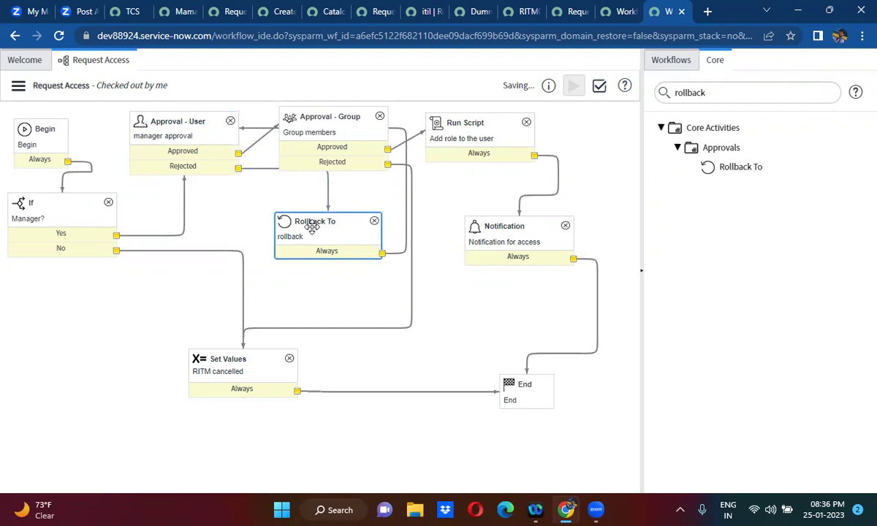
{"action": "left_click", "coordinate": [398, 254]}
{"action": "left_click", "coordinate": [179, 139]}
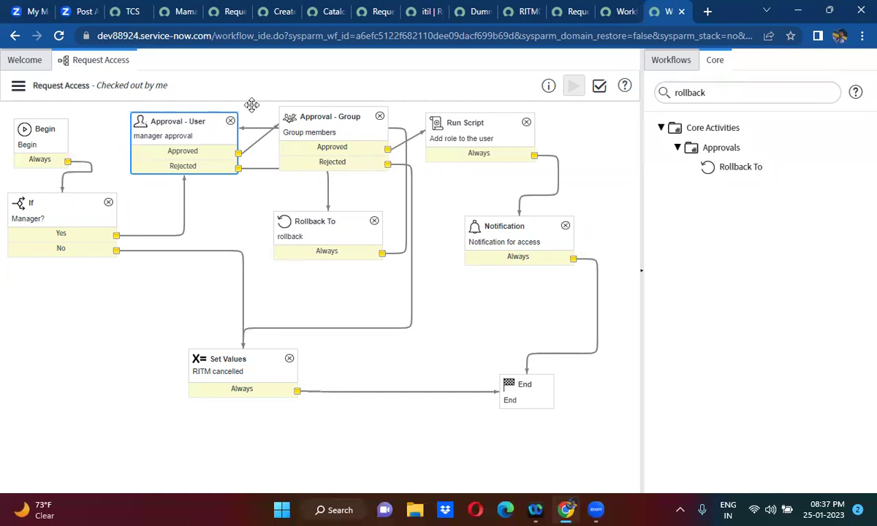
- Move Rollback To up under the manager approval and search the palette for 'tur'
{"action": "left_click_drag", "start_coordinate": [312, 221], "coordinate": [248, 202]}
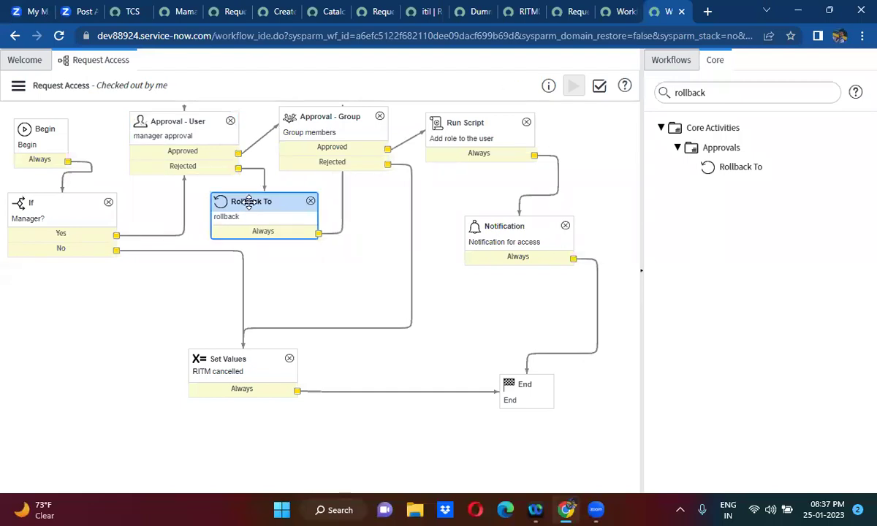
{"action": "left_click", "coordinate": [702, 93]}
{"action": "double_click", "coordinate": [702, 93]}
{"action": "type", "text": "turn"}
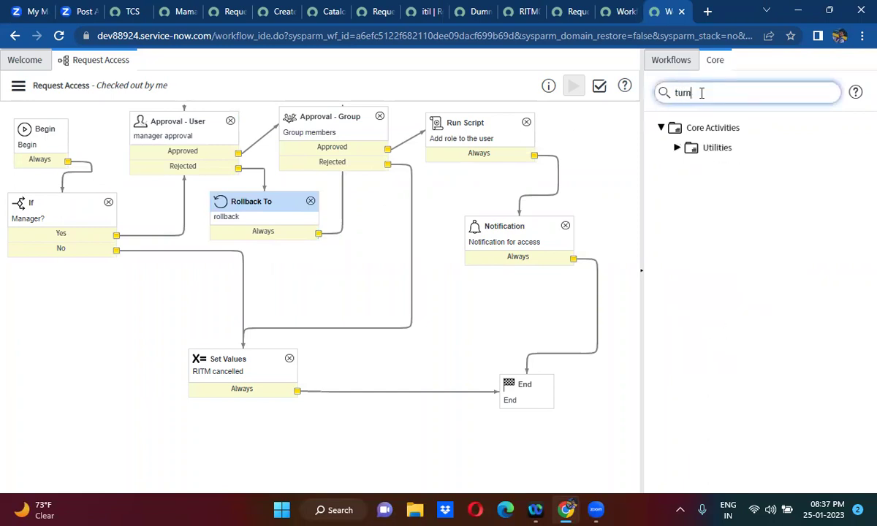
- Place a Turnstile from Utilities named '3 times' with 3 allowed iterations
{"action": "left_click", "coordinate": [678, 148]}
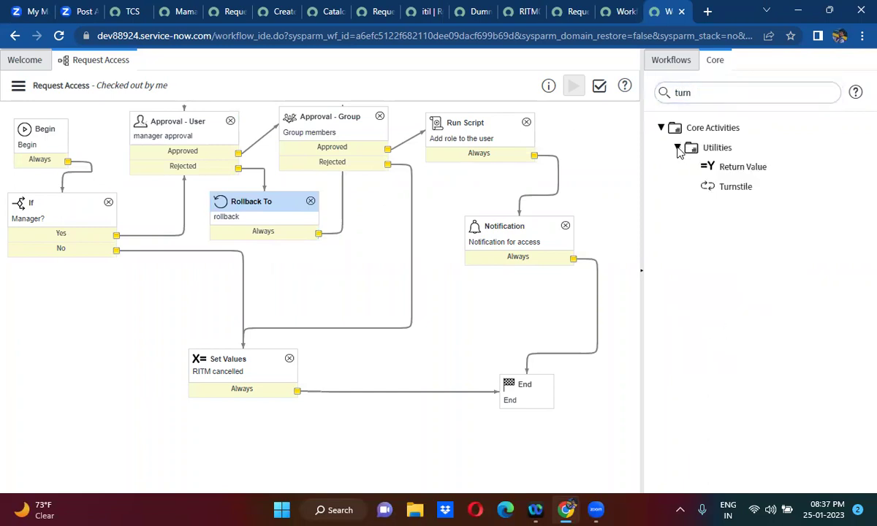
{"action": "left_click_drag", "start_coordinate": [739, 186], "coordinate": [343, 256]}
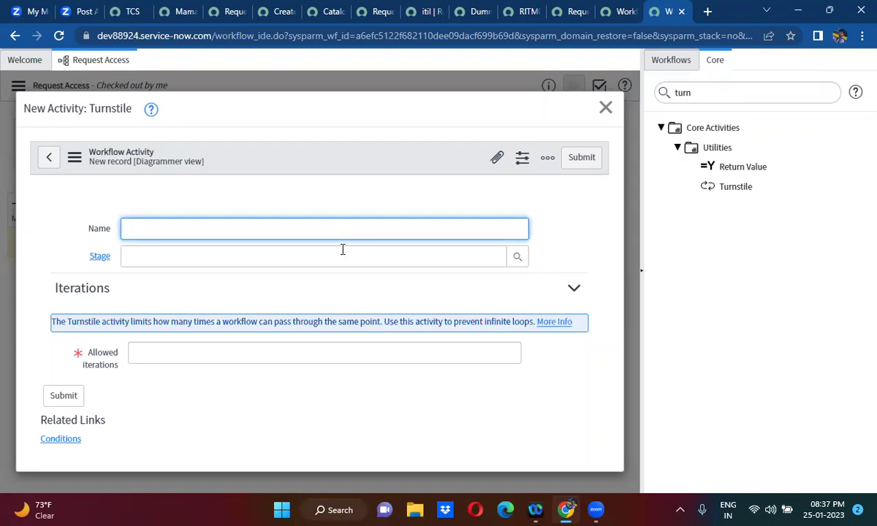
{"action": "type", "text": "3 btimes"}
{"action": "left_click", "coordinate": [139, 229]}
{"action": "key", "text": "BackSpace"}
{"action": "left_click", "coordinate": [325, 353]}
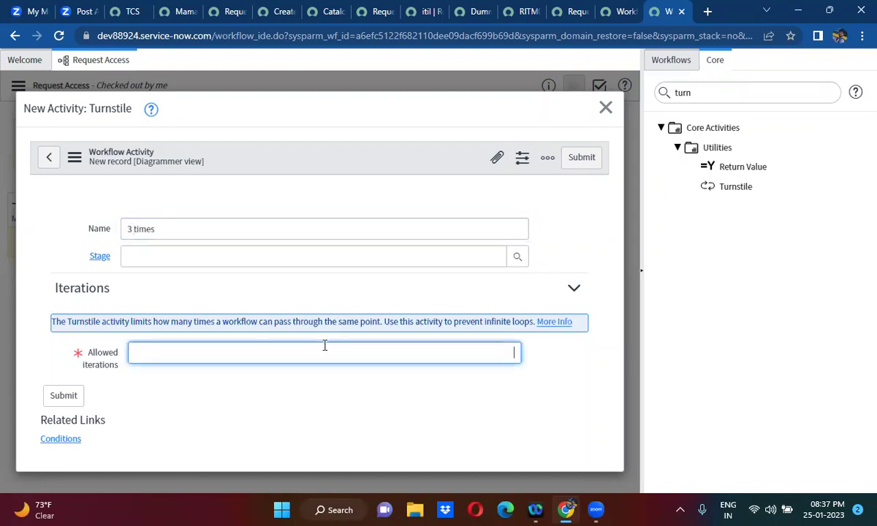
{"action": "type", "text": "3"}
{"action": "left_click", "coordinate": [577, 170]}
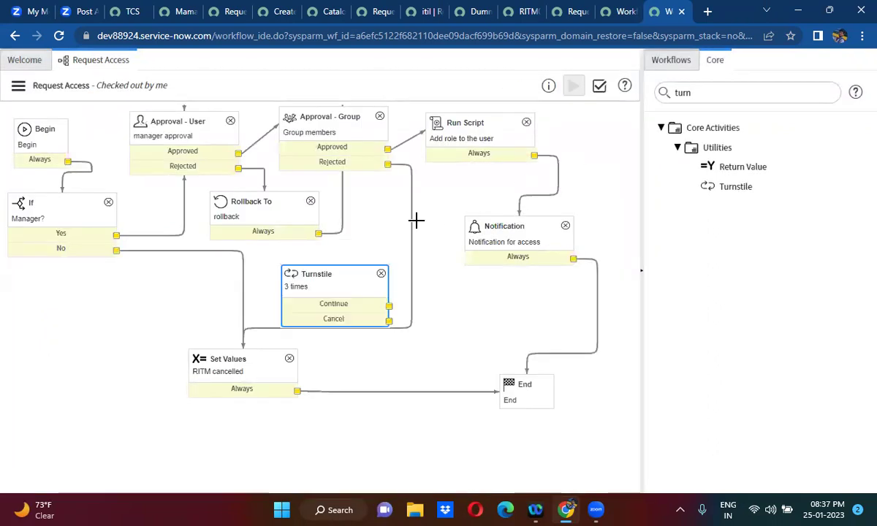
- Replace Rollback To's old link with Always→Turnstile, Continue→Approval - User, and Cancel→Set Values
{"action": "left_click", "coordinate": [344, 235]}
{"action": "key", "text": "Delete"}
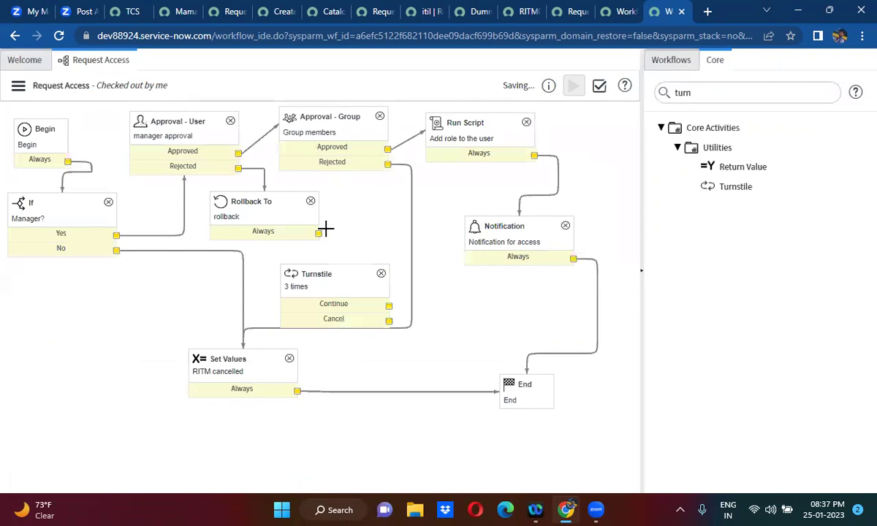
{"action": "left_click_drag", "start_coordinate": [321, 241], "coordinate": [335, 285]}
{"action": "left_click_drag", "start_coordinate": [389, 305], "coordinate": [233, 156]}
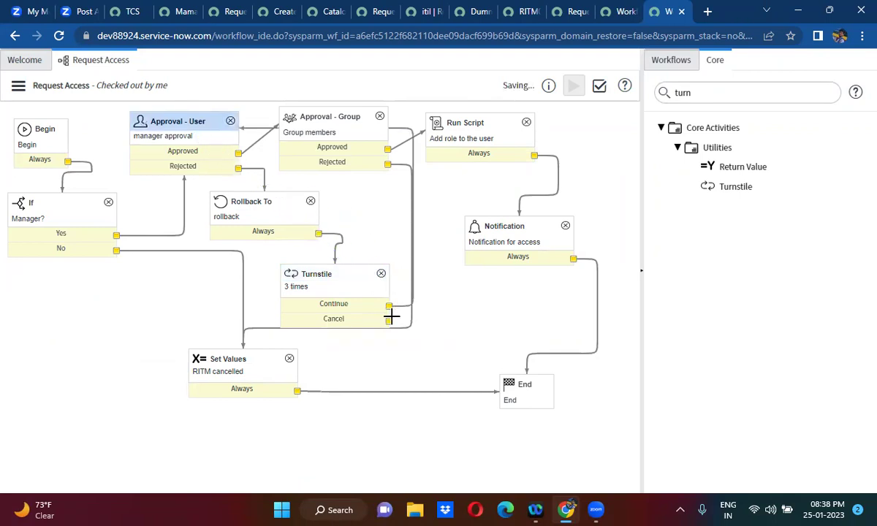
{"action": "left_click_drag", "start_coordinate": [389, 319], "coordinate": [278, 375]}
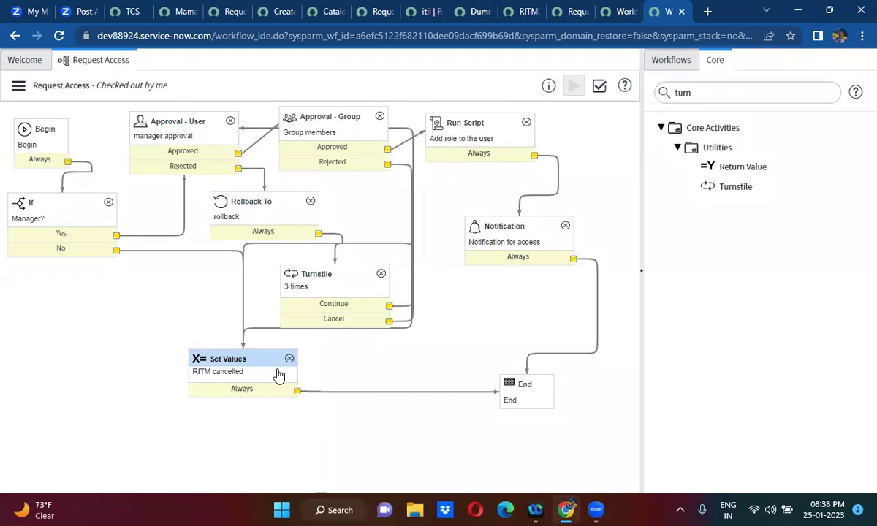
- Spread out If, Set Values, End, Notification, Approval - Group and Run Script to tidy the layout
{"action": "left_click_drag", "start_coordinate": [60, 205], "coordinate": [57, 212]}
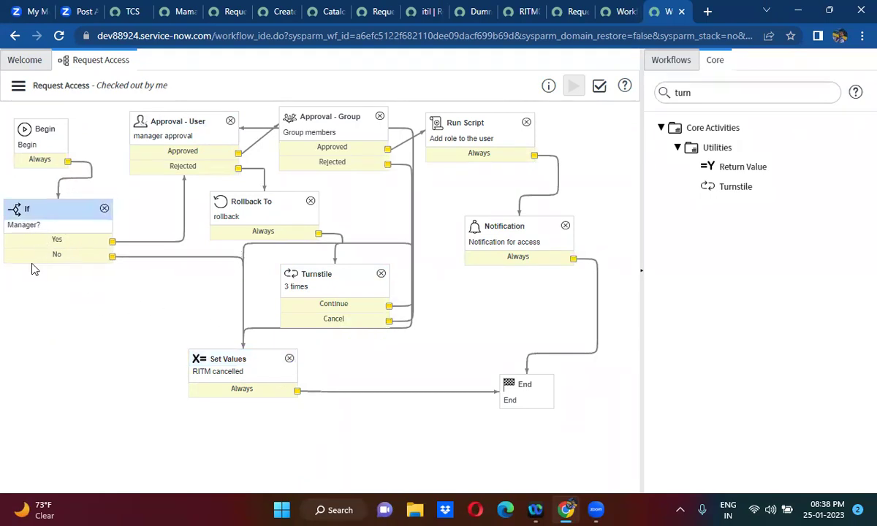
{"action": "left_click_drag", "start_coordinate": [220, 363], "coordinate": [263, 456]}
{"action": "left_click_drag", "start_coordinate": [542, 396], "coordinate": [583, 464]}
{"action": "left_click_drag", "start_coordinate": [458, 123], "coordinate": [567, 125]}
{"action": "left_click_drag", "start_coordinate": [525, 228], "coordinate": [621, 229]}
{"action": "left_click_drag", "start_coordinate": [350, 119], "coordinate": [462, 118]}
{"action": "left_click_drag", "start_coordinate": [569, 121], "coordinate": [615, 122]}
{"action": "left_click_drag", "start_coordinate": [479, 125], "coordinate": [511, 125]}
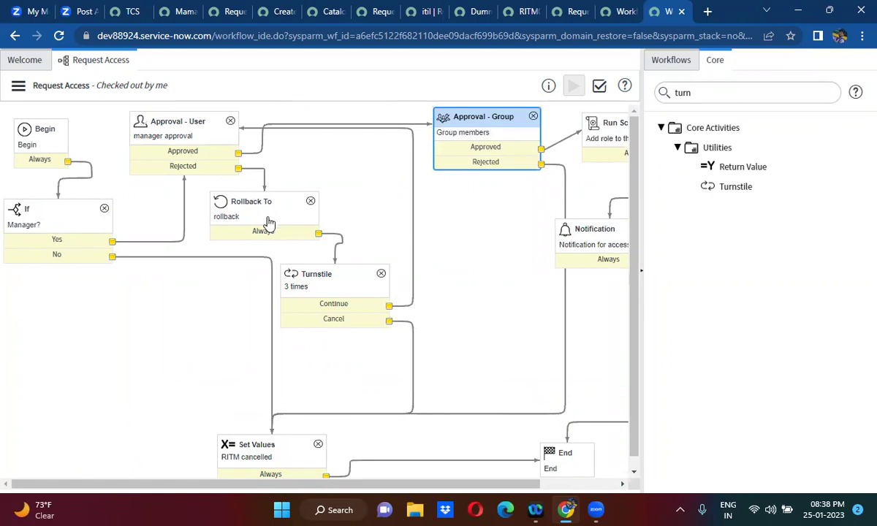
{"action": "left_click", "coordinate": [334, 292]}
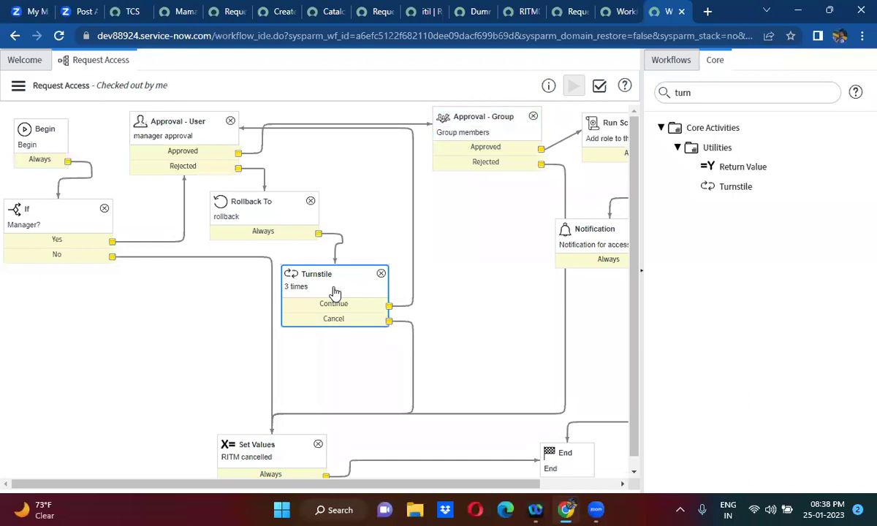
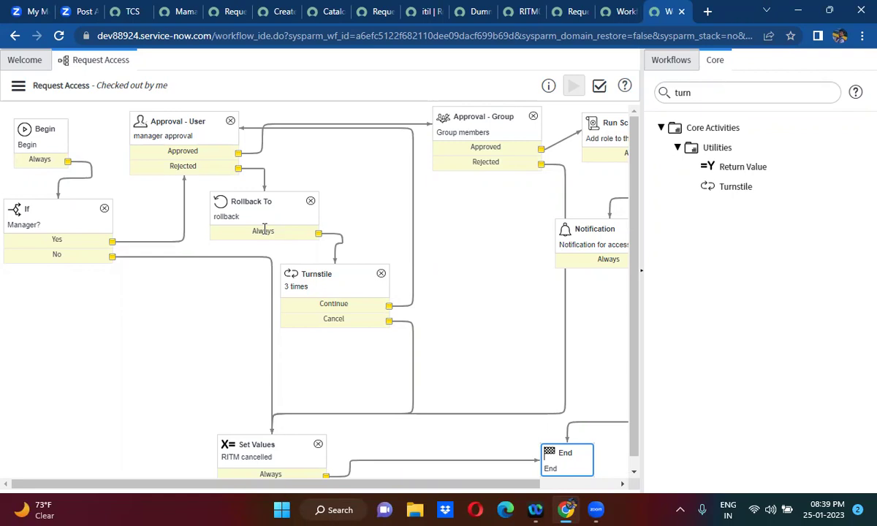
- Publish the checked-out Request Access workflow from its actions menu
{"action": "left_click", "coordinate": [18, 87]}
{"action": "left_click", "coordinate": [64, 147]}
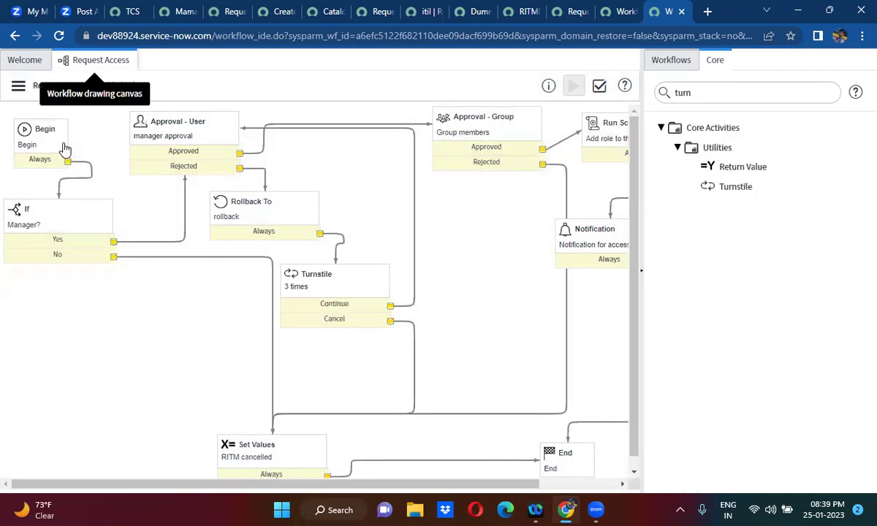
{"action": "left_click", "coordinate": [225, 16]}
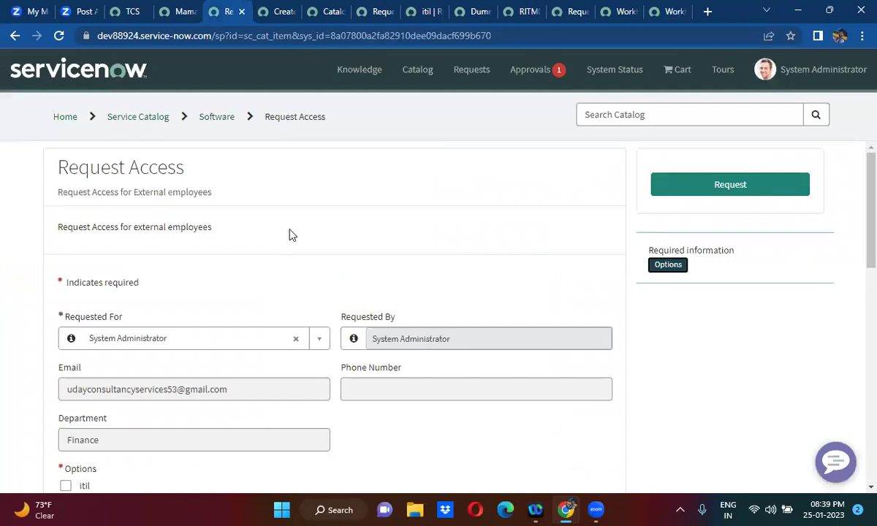
- Tick the itil access option and enter the comment 'test'
{"action": "scroll", "coordinate": [290, 234], "scroll_direction": "down", "scroll_amount": 3}
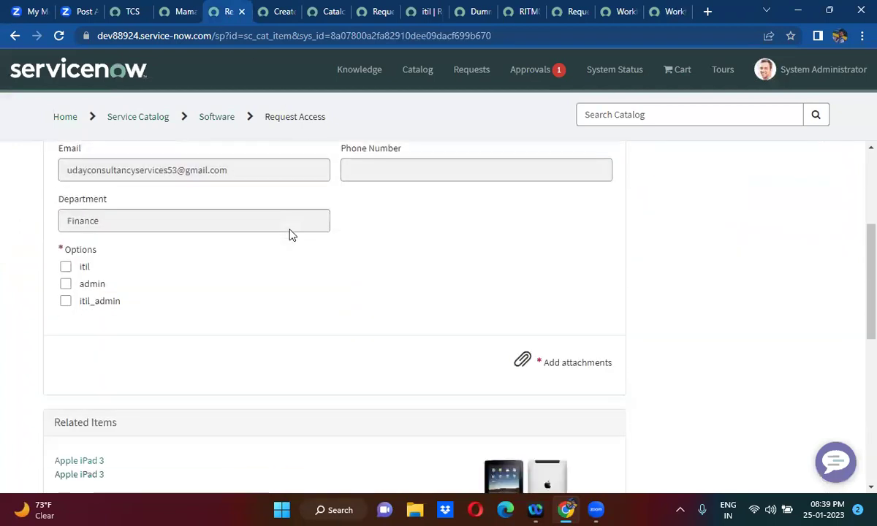
{"action": "left_click", "coordinate": [66, 268]}
{"action": "left_click", "coordinate": [127, 349]}
{"action": "type", "text": "test"}
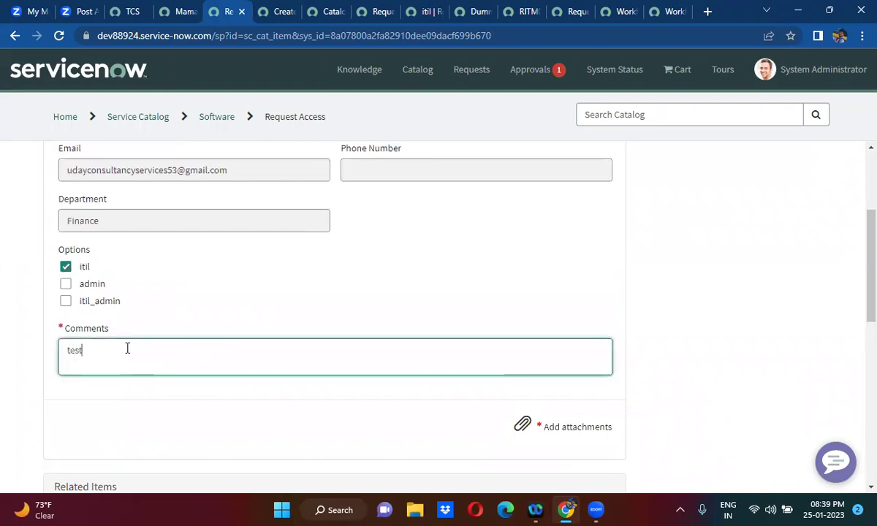
{"action": "left_click", "coordinate": [34, 315]}
{"action": "scroll", "coordinate": [34, 315], "scroll_direction": "up", "scroll_amount": 3}
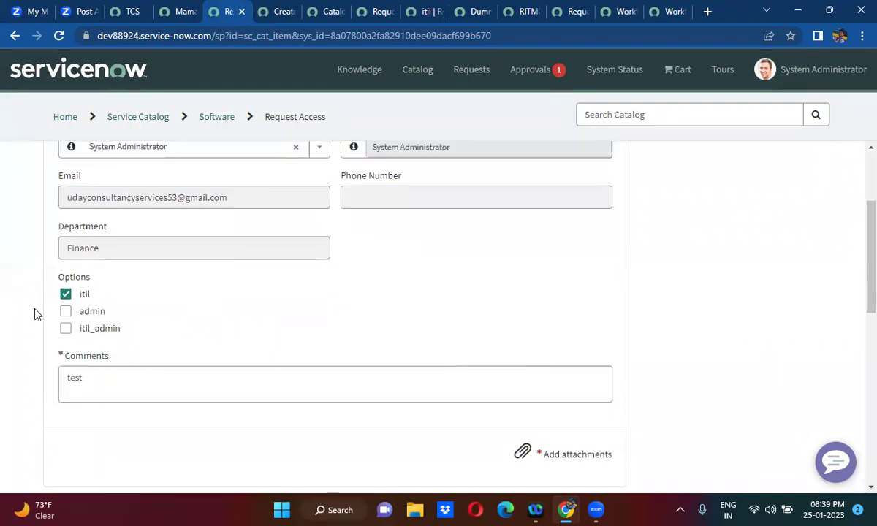
- Set Requested For to a different user and submit, which prompts for an attachment
{"action": "left_click", "coordinate": [225, 300]}
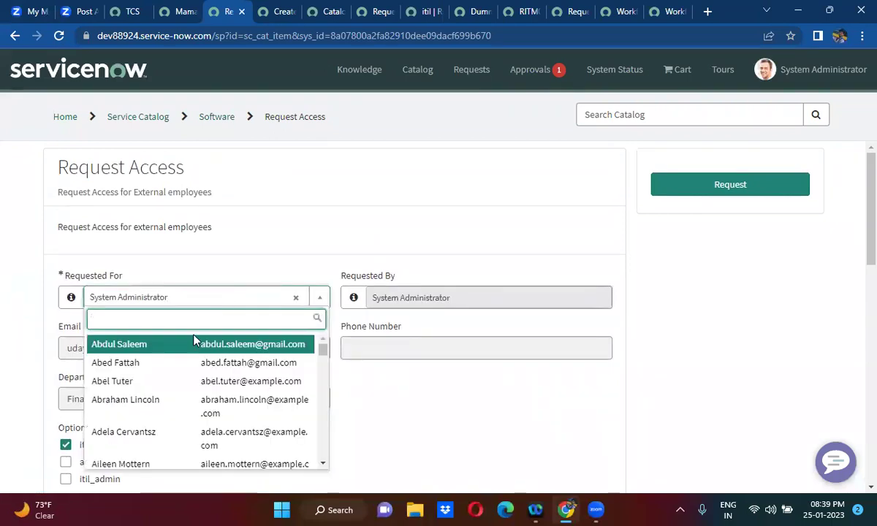
{"action": "left_click", "coordinate": [171, 368]}
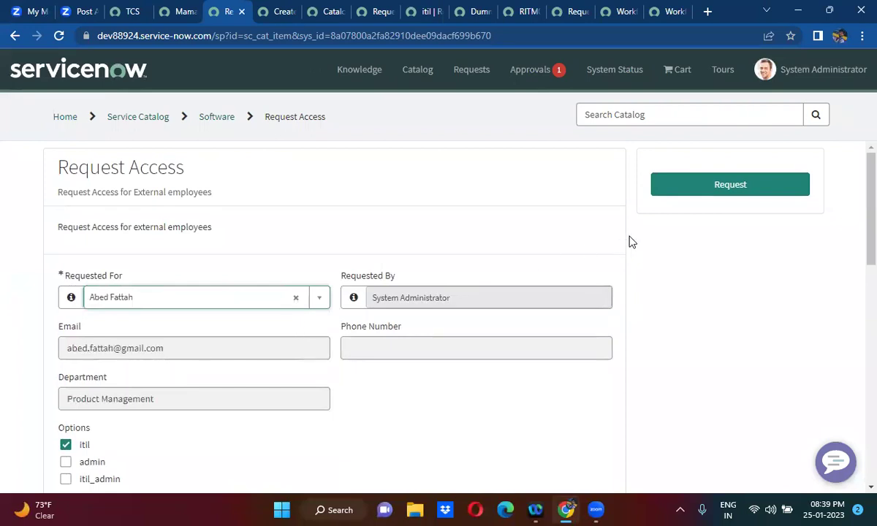
{"action": "left_click", "coordinate": [746, 186]}
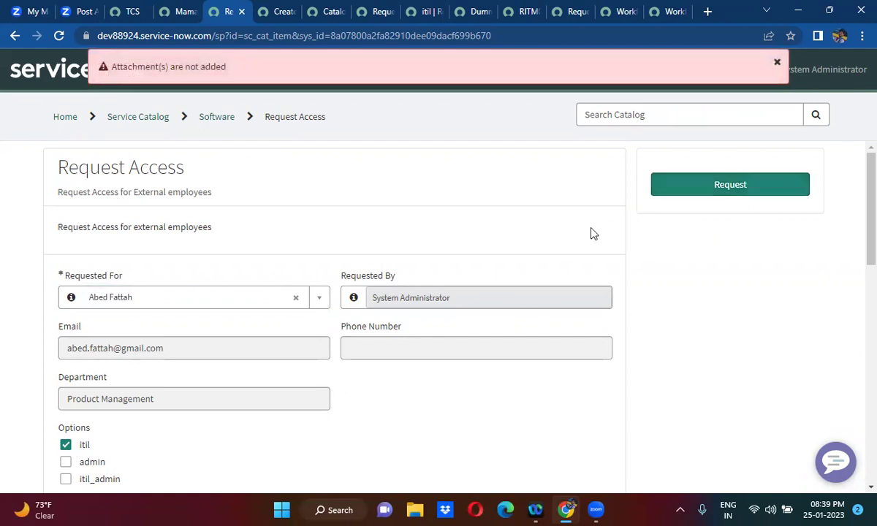
{"action": "scroll", "coordinate": [505, 260], "scroll_direction": "down", "scroll_amount": 1}
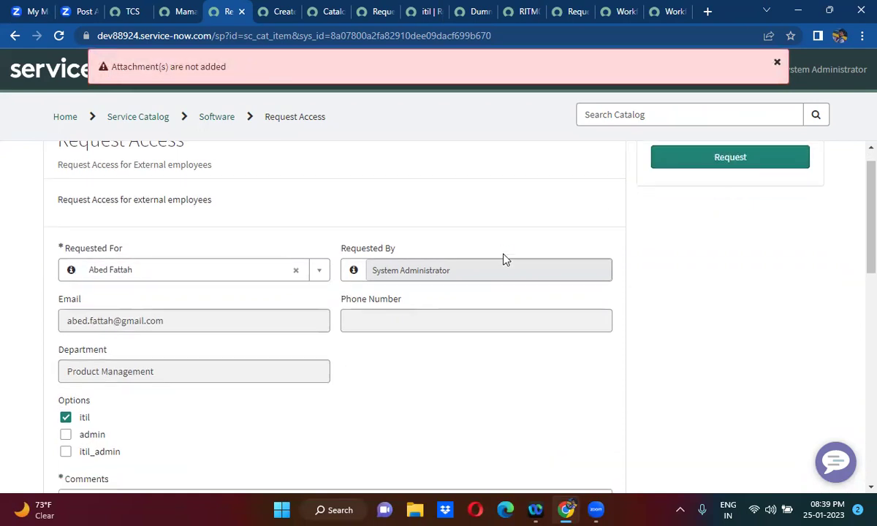
{"action": "scroll", "coordinate": [505, 259], "scroll_direction": "down", "scroll_amount": 4}
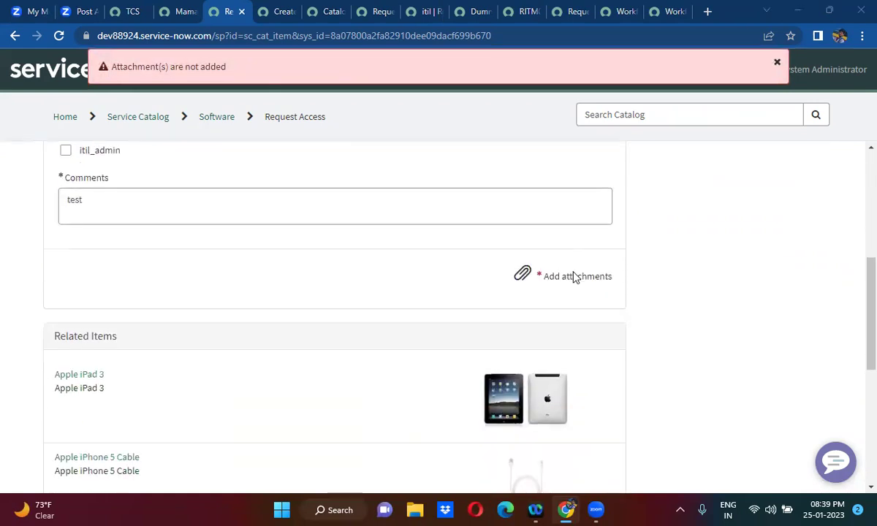
{"action": "left_click", "coordinate": [574, 277]}
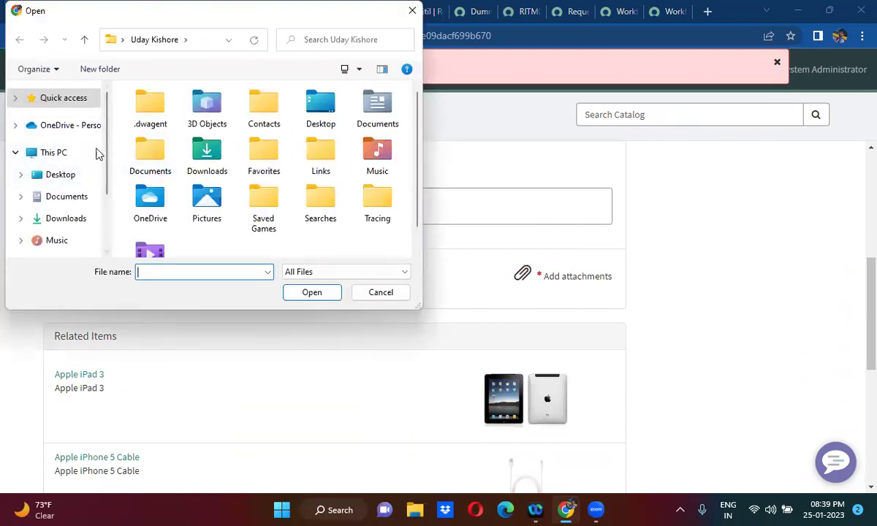
- Attach the 'Catalog item form design' file from the Downloads folder
{"action": "left_click", "coordinate": [60, 196]}
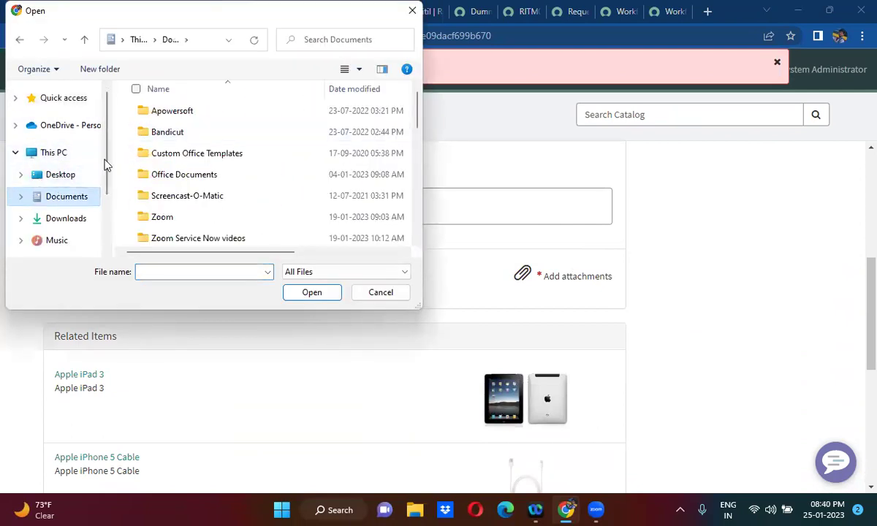
{"action": "left_click", "coordinate": [65, 219]}
{"action": "left_click", "coordinate": [155, 135]}
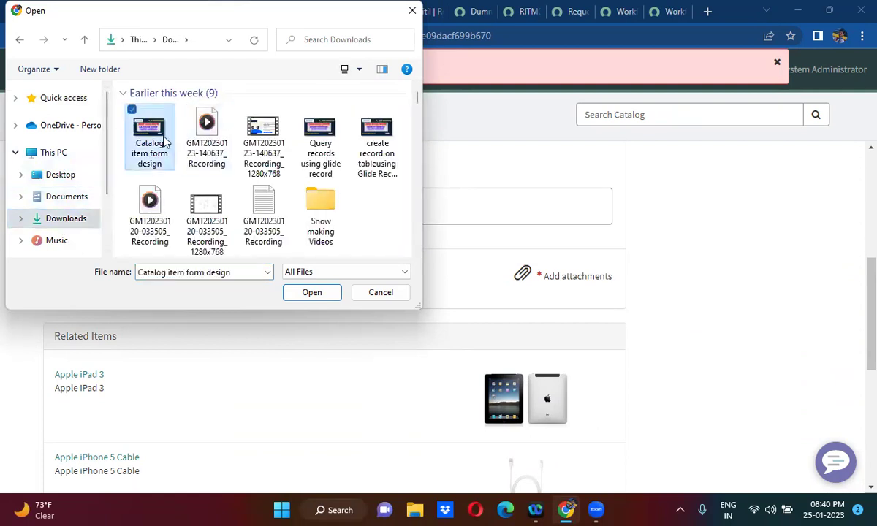
{"action": "left_click", "coordinate": [319, 295]}
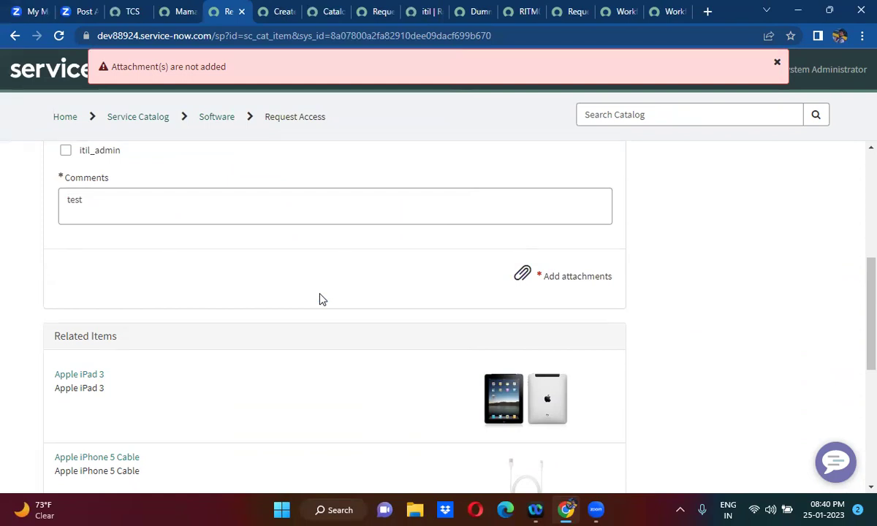
- Submit the Request Access order and confirm it in the dialog
{"action": "left_click", "coordinate": [777, 66]}
{"action": "scroll", "coordinate": [727, 141], "scroll_direction": "up", "scroll_amount": 5}
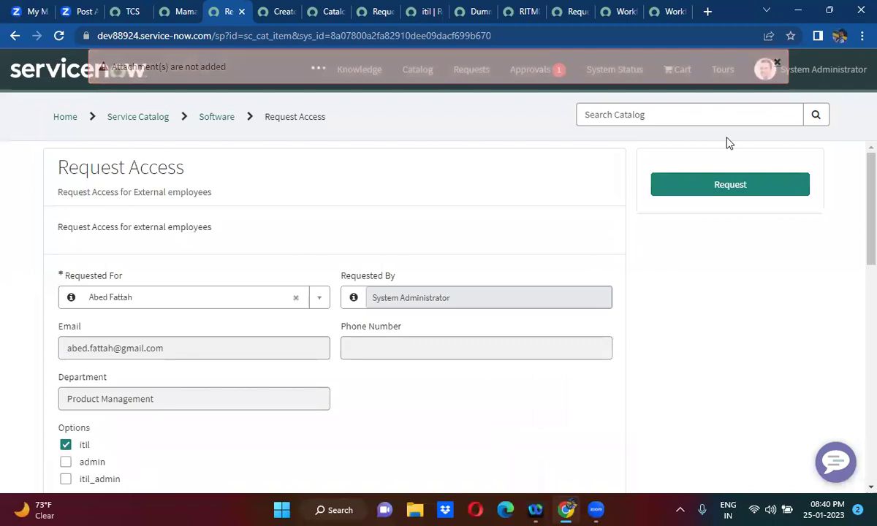
{"action": "left_click", "coordinate": [756, 185]}
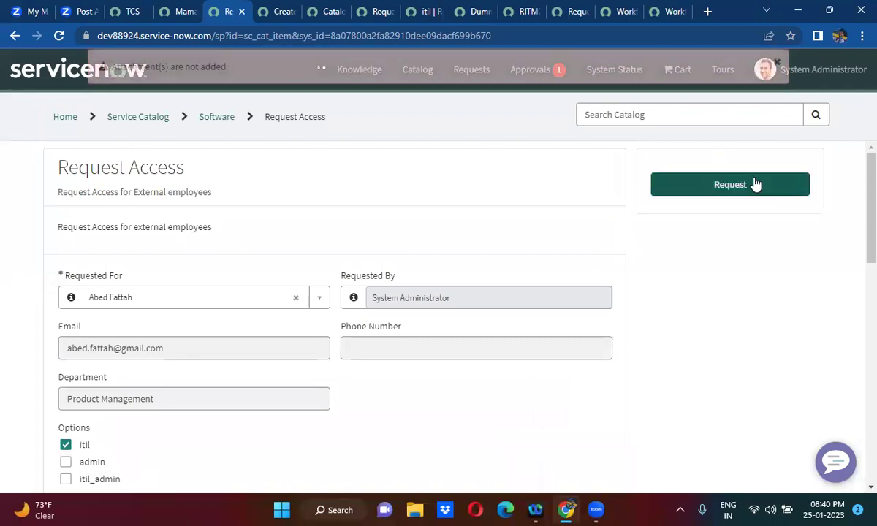
{"action": "left_click", "coordinate": [719, 191]}
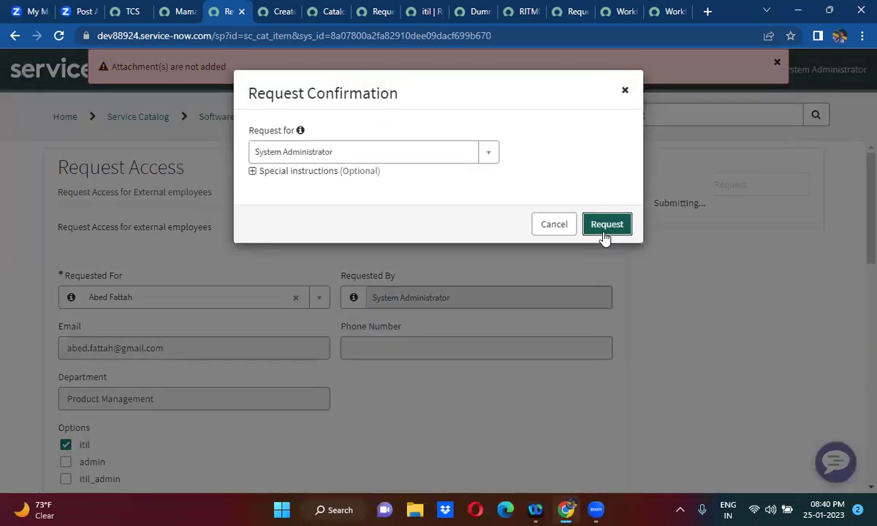
{"action": "left_click", "coordinate": [606, 224]}
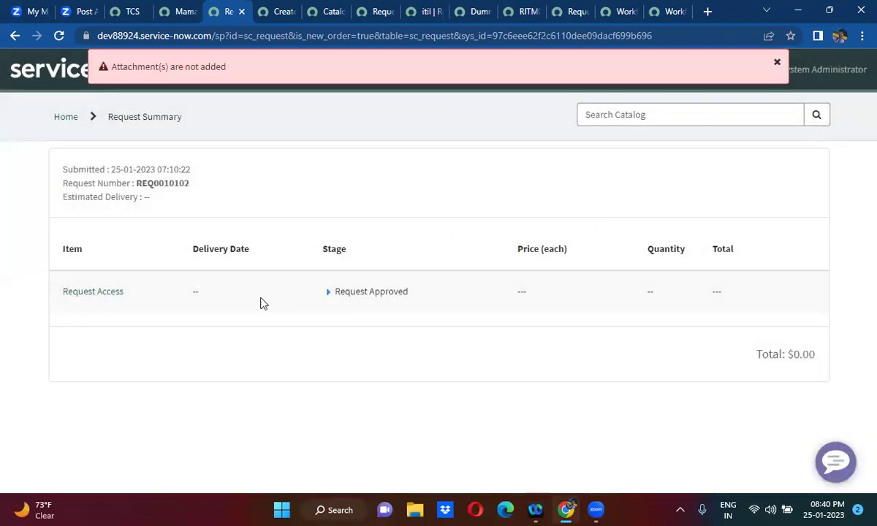
- Open the submitted Request Access item and copy its number RITM0010109
{"action": "left_click", "coordinate": [92, 296]}
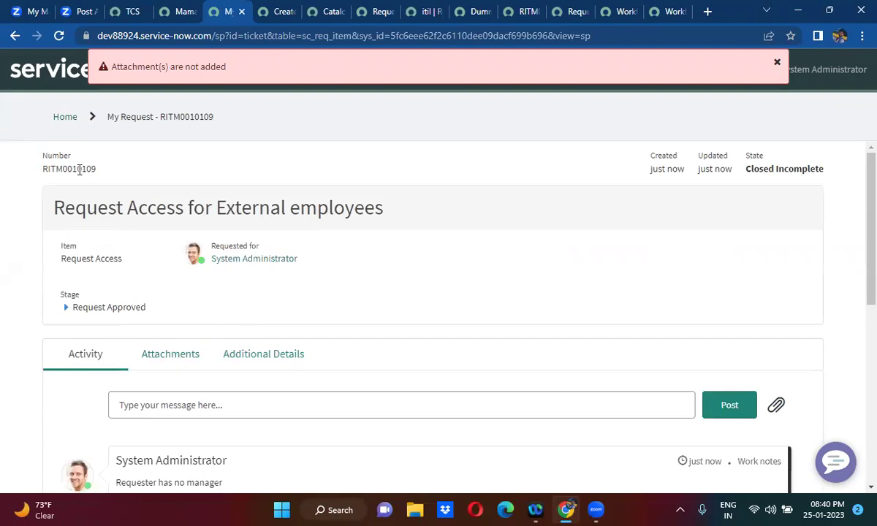
{"action": "double_click", "coordinate": [80, 169]}
{"action": "key", "text": "ctrl+c"}
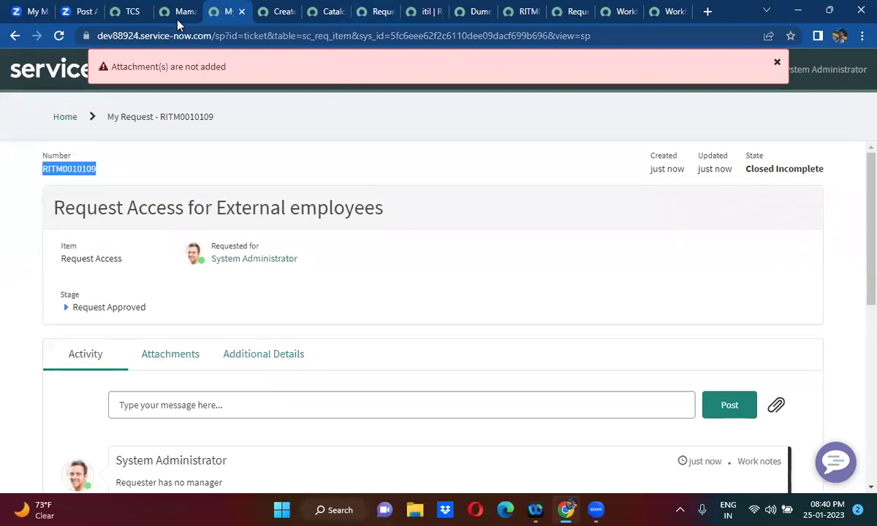
{"action": "left_click", "coordinate": [129, 10]}
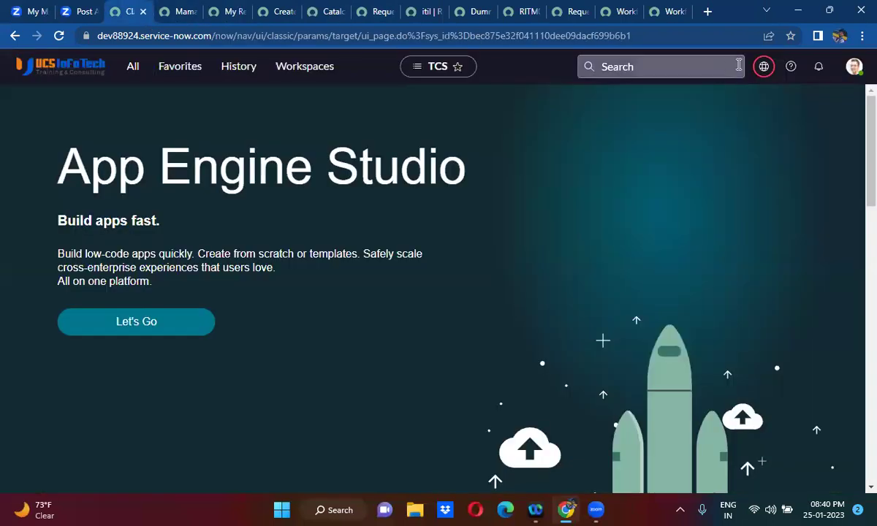
- Search for the copied item number and open the RITM0010109 record
{"action": "left_click", "coordinate": [673, 67]}
{"action": "key", "text": "ctrl+v"}
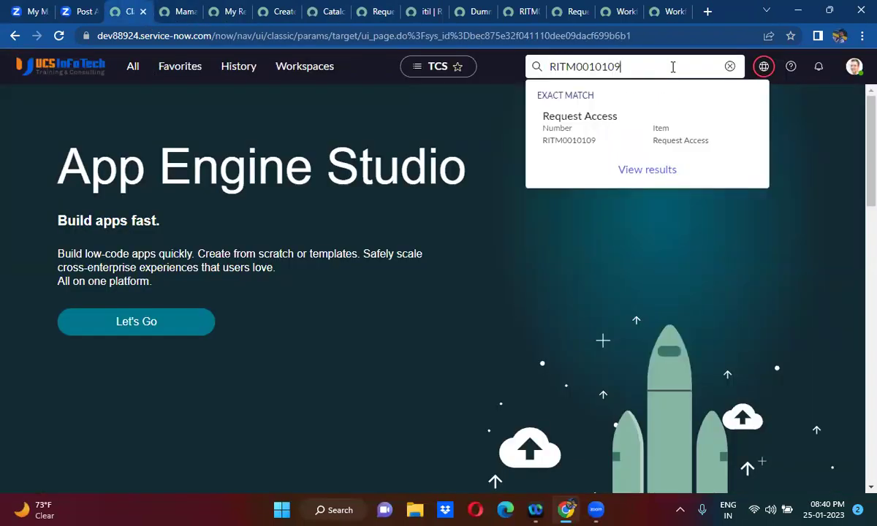
{"action": "left_click", "coordinate": [612, 136]}
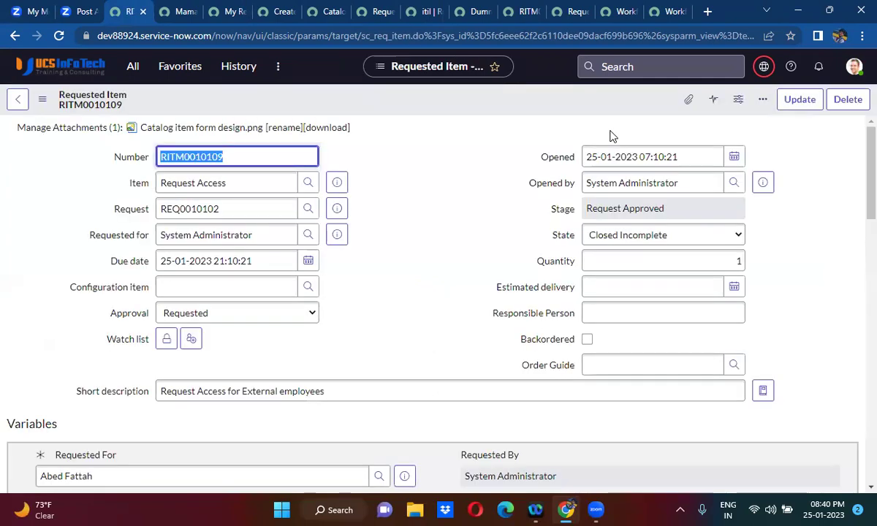
{"action": "left_click", "coordinate": [412, 288]}
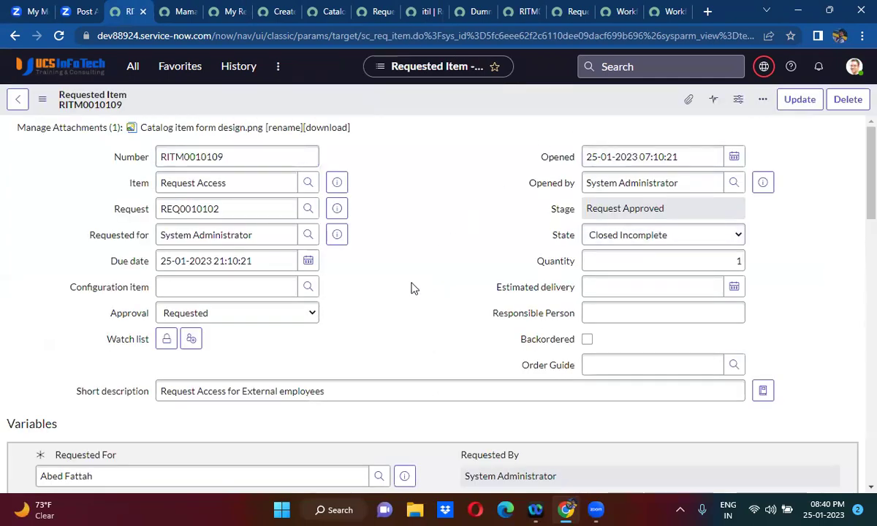
{"action": "scroll", "coordinate": [411, 288], "scroll_direction": "down", "scroll_amount": 6}
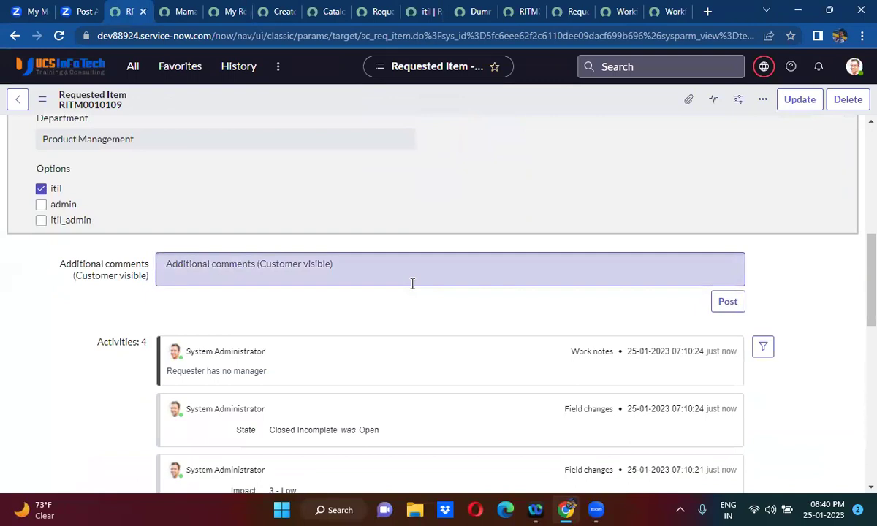
{"action": "scroll", "coordinate": [412, 284], "scroll_direction": "down", "scroll_amount": 4}
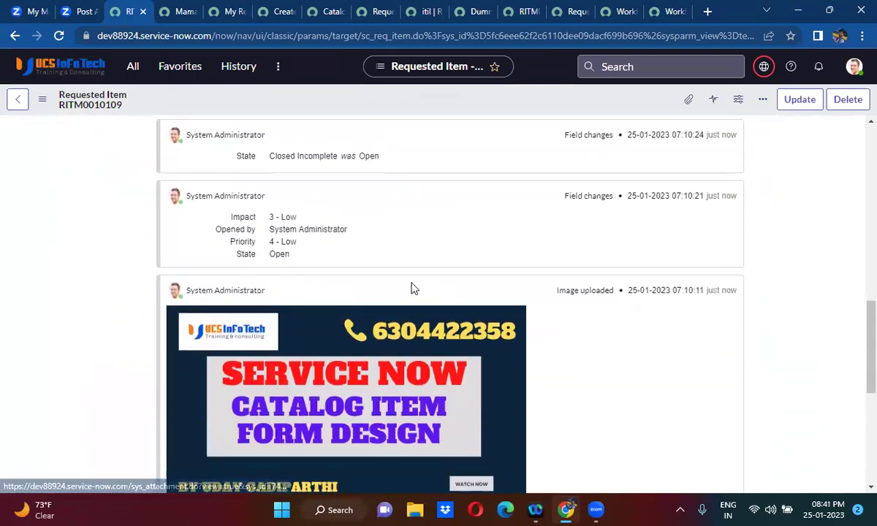
{"action": "scroll", "coordinate": [412, 288], "scroll_direction": "up", "scroll_amount": 4}
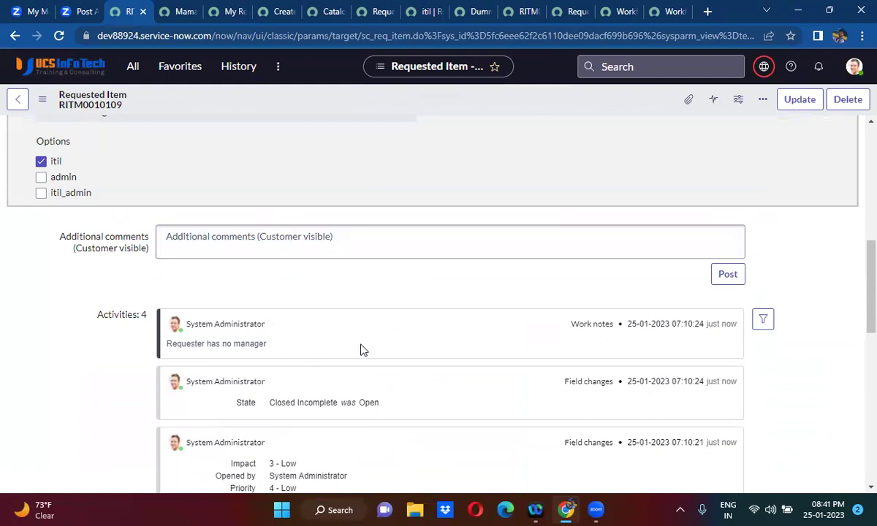
{"action": "scroll", "coordinate": [361, 350], "scroll_direction": "up", "scroll_amount": 7}
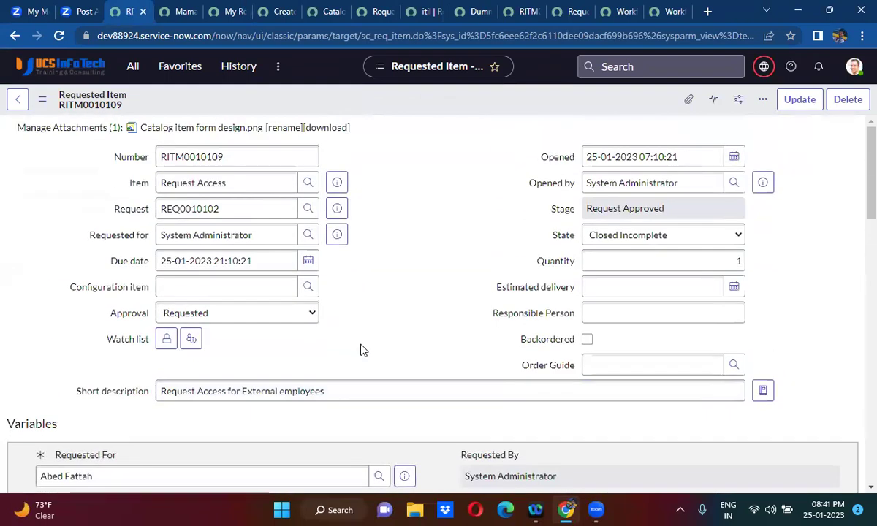
- Open the Request Access catalog item and replace Requested For with 'ab'
{"action": "left_click", "coordinate": [338, 183]}
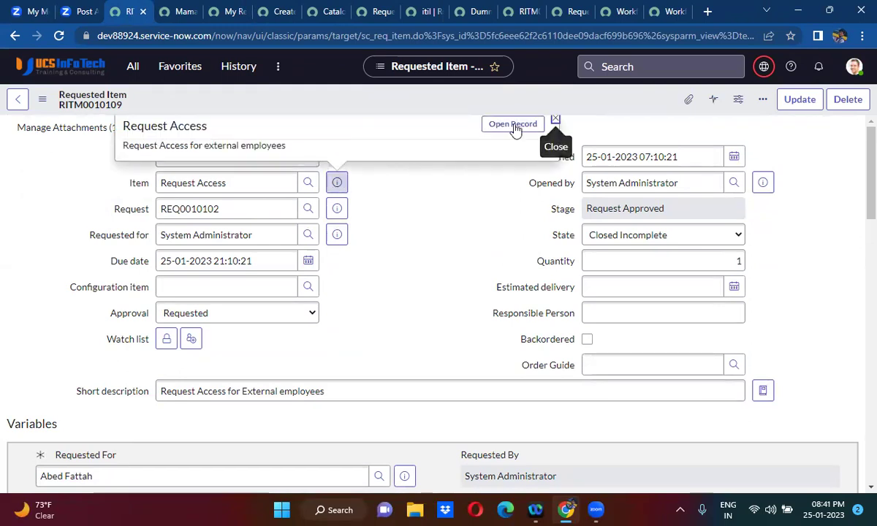
{"action": "left_click", "coordinate": [514, 126]}
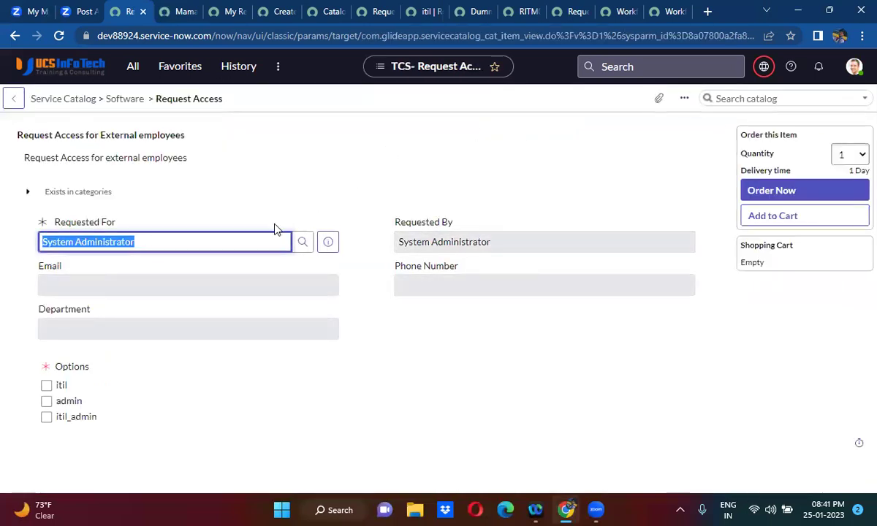
{"action": "triple_click", "coordinate": [196, 241]}
{"action": "key", "text": "BackSpace"}
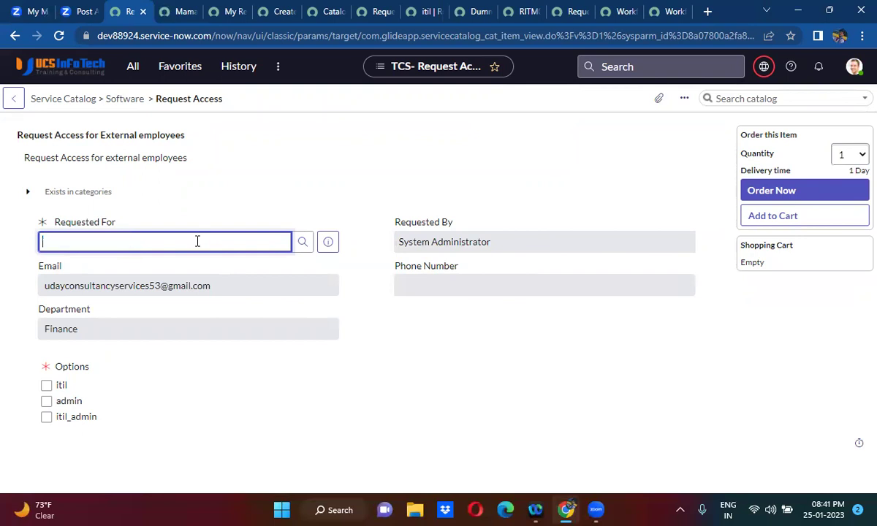
{"action": "type", "text": "ab"}
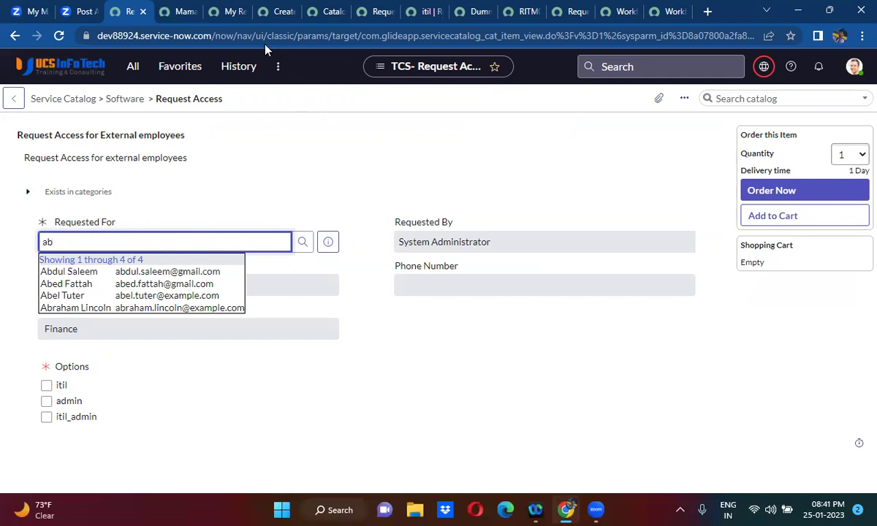
{"action": "left_click", "coordinate": [179, 13]}
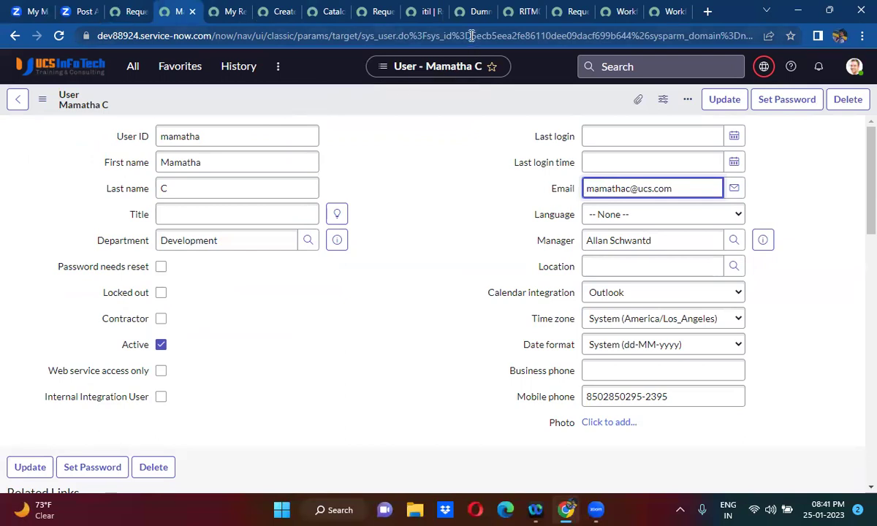
- Open a blank new user record with sys_id -1 and fill in user ID, first and last name
{"action": "left_click_drag", "start_coordinate": [471, 35], "coordinate": [630, 38]}
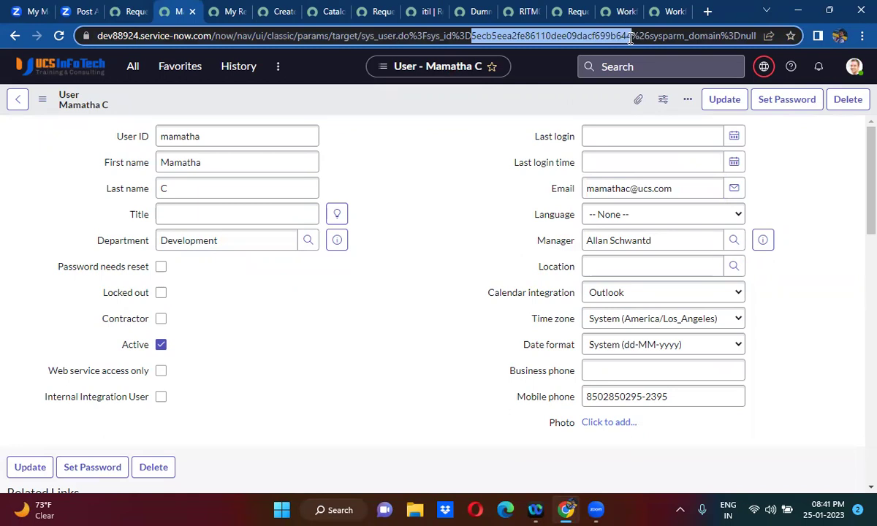
{"action": "type", "text": "-1"}
{"action": "key", "text": "Return"}
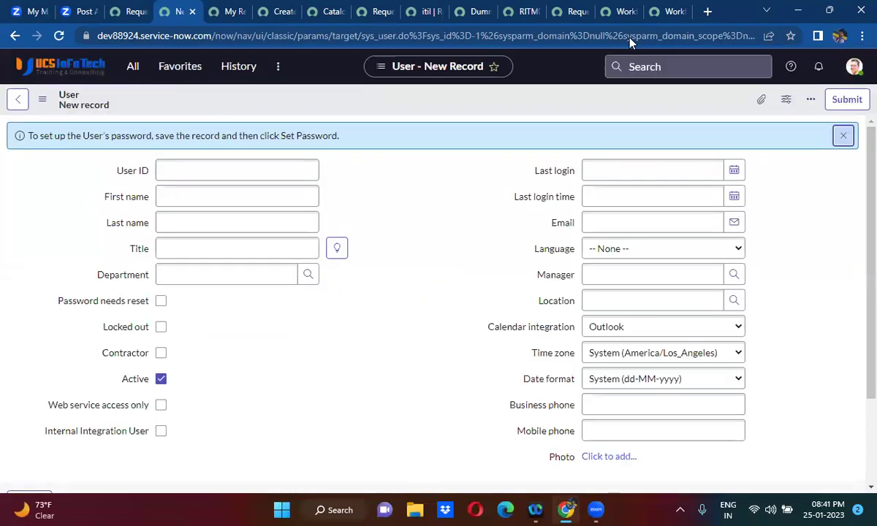
{"action": "left_click", "coordinate": [257, 164]}
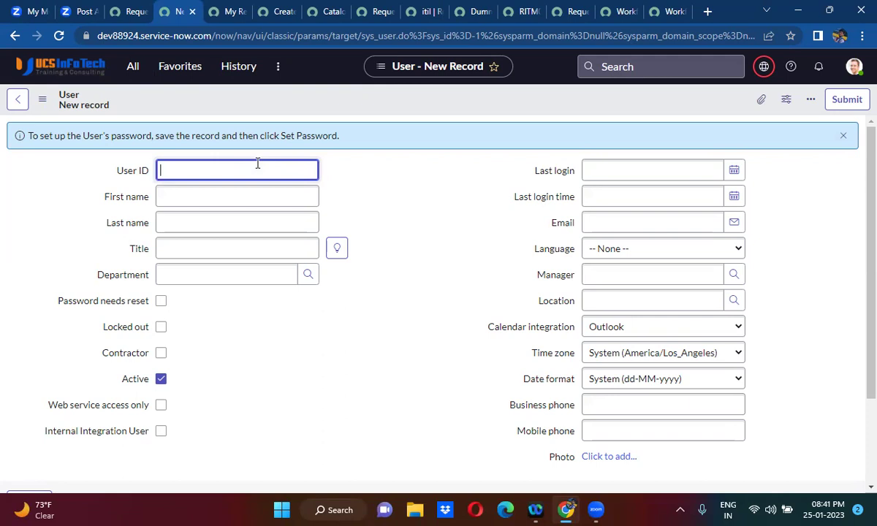
{"action": "type", "text": "ntr"}
{"action": "left_click", "coordinate": [238, 191]}
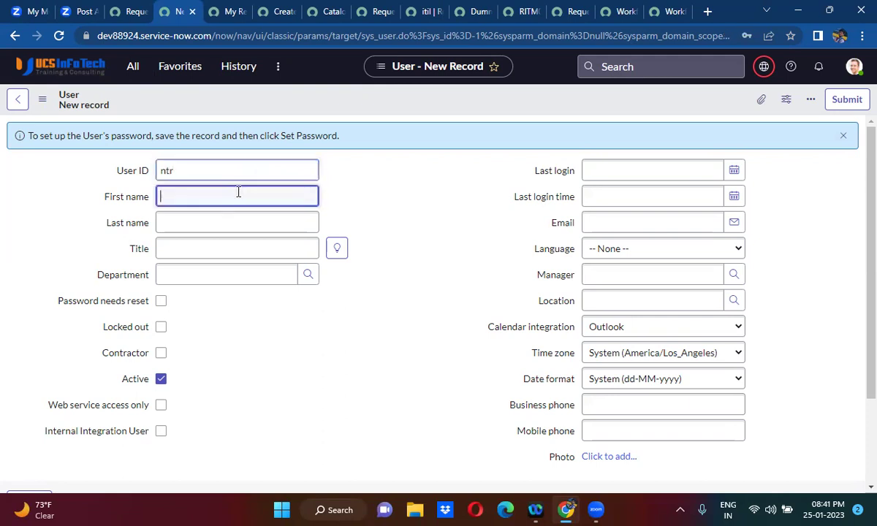
{"action": "type", "text": "Jr"}
{"action": "left_click", "coordinate": [214, 227]}
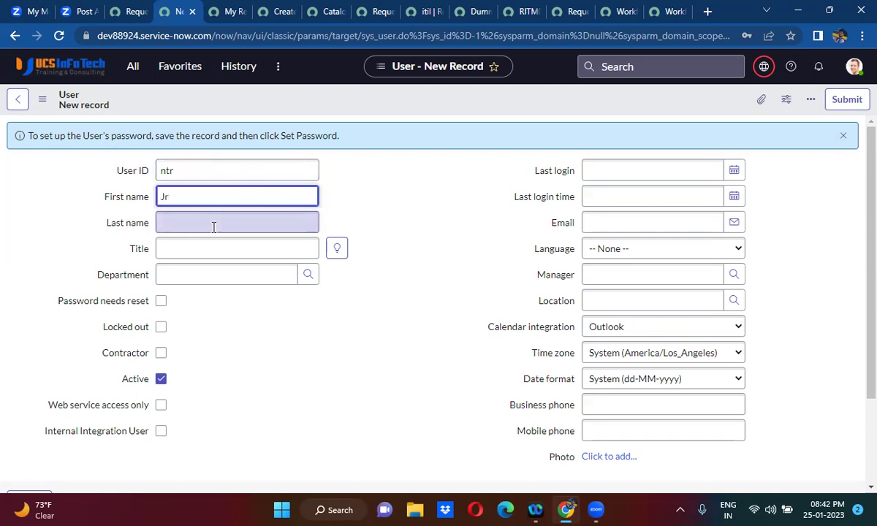
{"action": "type", "text": "NTR"}
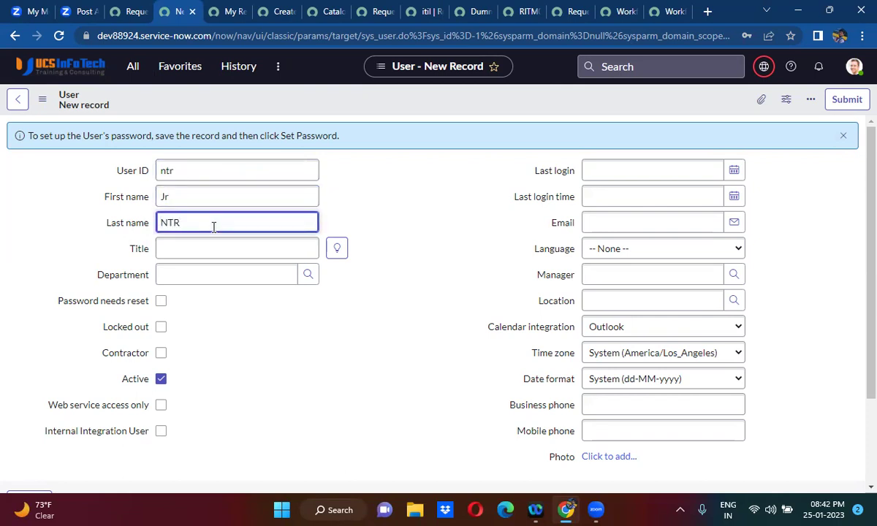
- Enter the user's e-mail address and pick a manager from the suggestions
{"action": "left_click", "coordinate": [636, 222]}
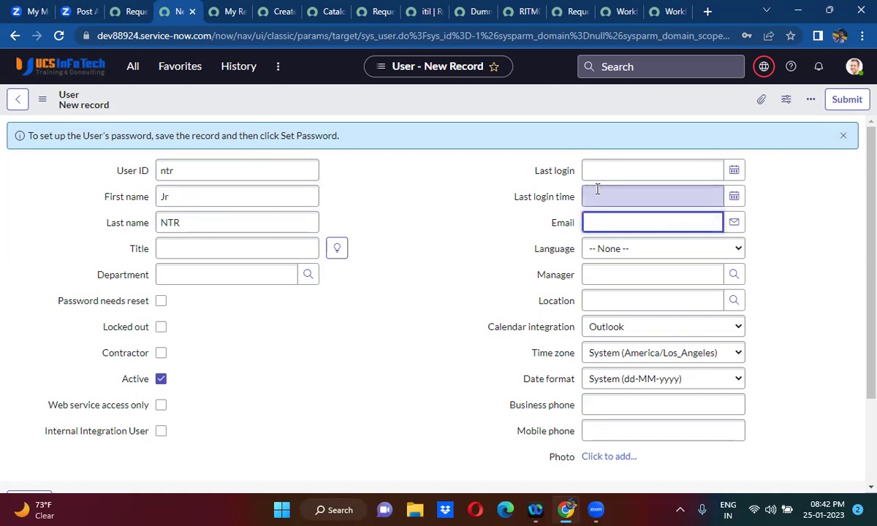
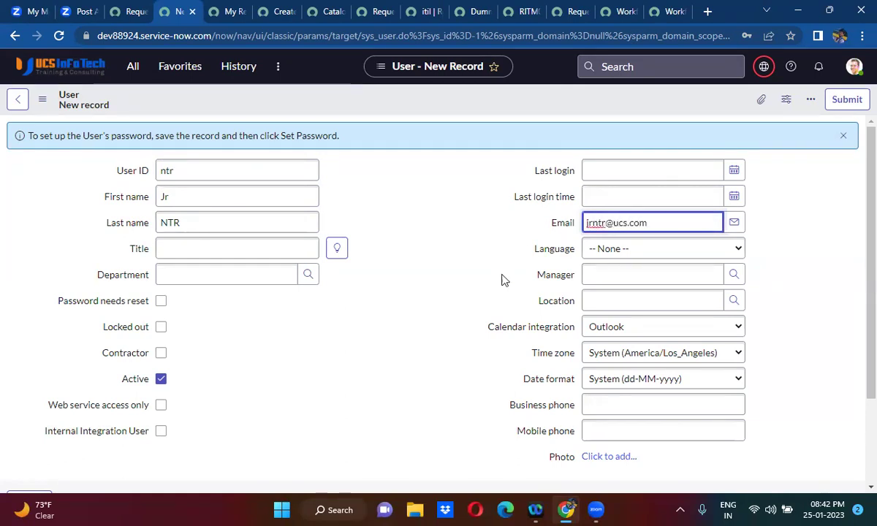
{"action": "left_click", "coordinate": [471, 318]}
{"action": "scroll", "coordinate": [472, 318], "scroll_direction": "down", "scroll_amount": 1}
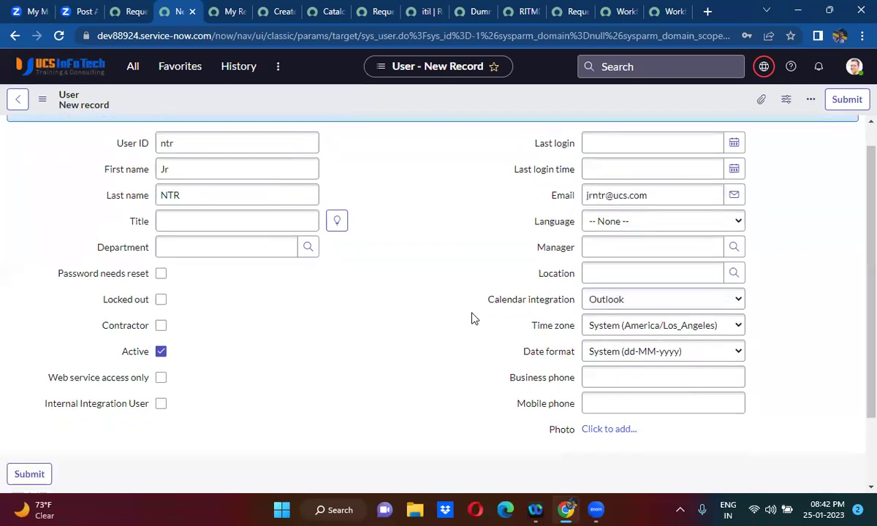
{"action": "left_click", "coordinate": [655, 250]}
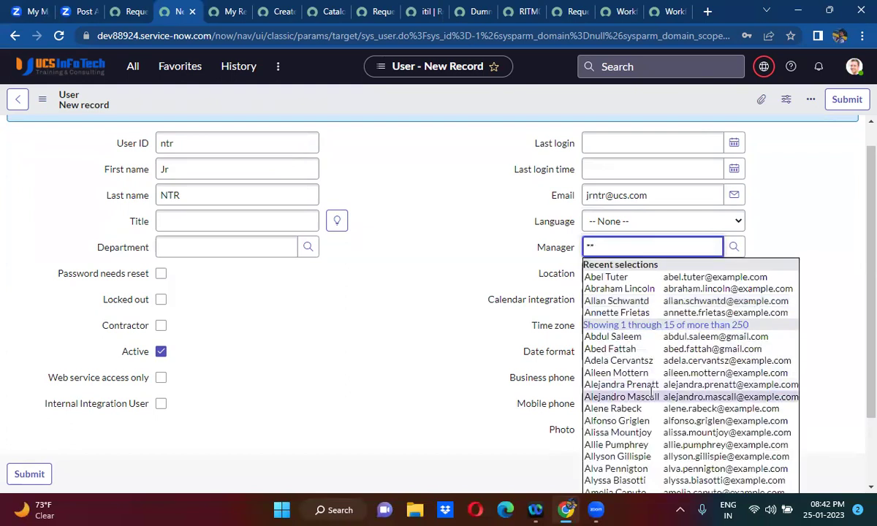
{"action": "left_click", "coordinate": [650, 394]}
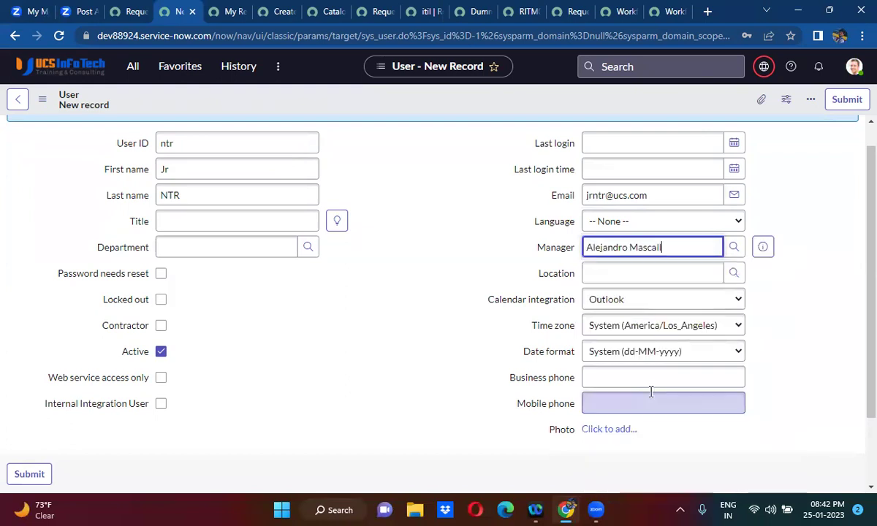
- Enter the mobile phone number, set Department to Finance, and save the user record
{"action": "left_click", "coordinate": [596, 399]}
{"action": "type", "text": "qnjfoiqhfoi"}
{"action": "key", "text": "Tab"}
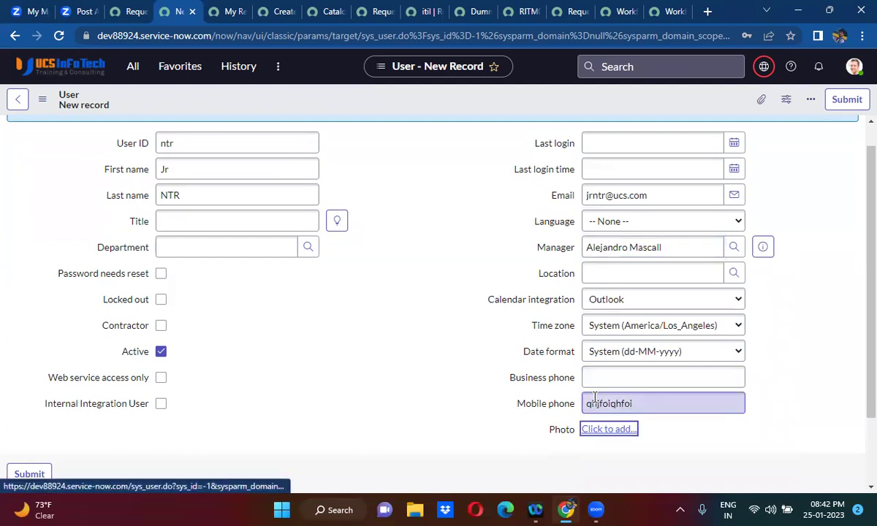
{"action": "double_click", "coordinate": [654, 407]}
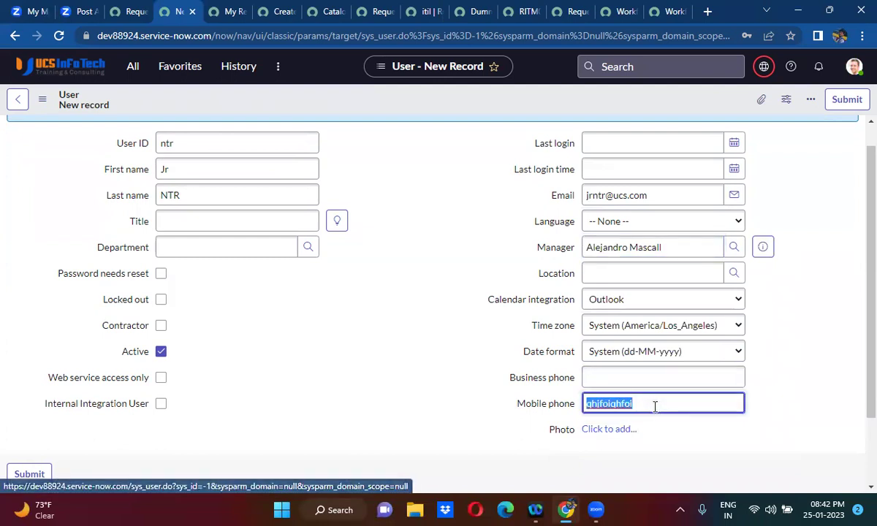
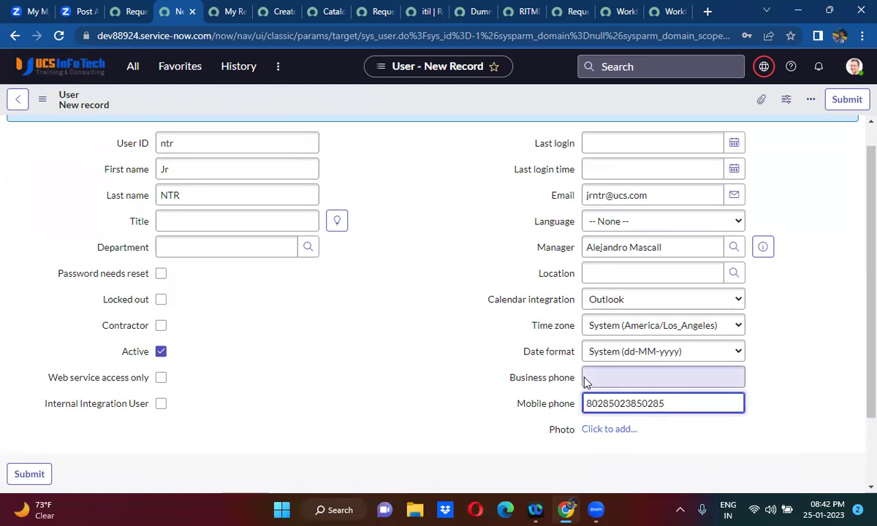
{"action": "left_click", "coordinate": [239, 256]}
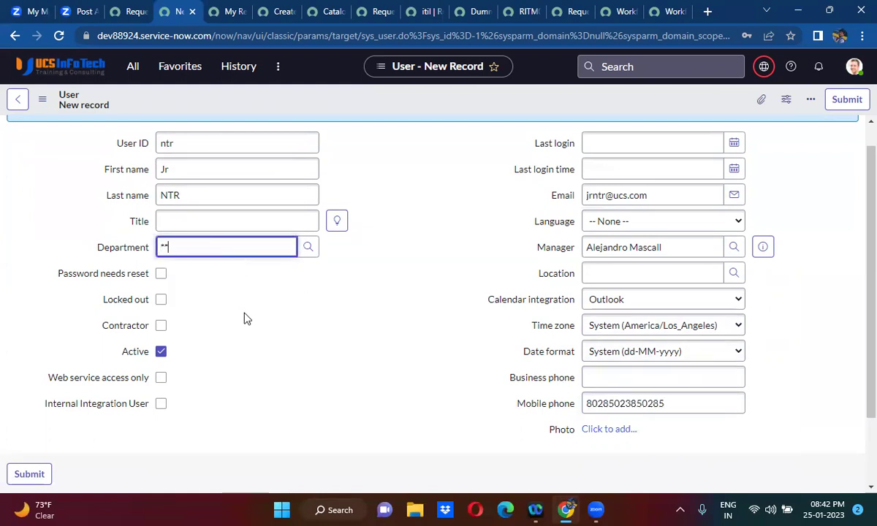
{"action": "left_click", "coordinate": [215, 326]}
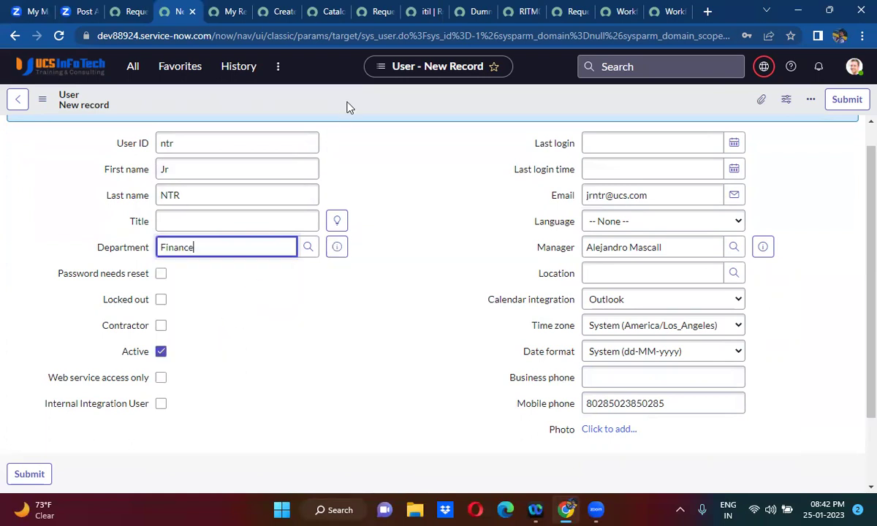
{"action": "right_click", "coordinate": [348, 107]}
{"action": "left_click", "coordinate": [372, 112]}
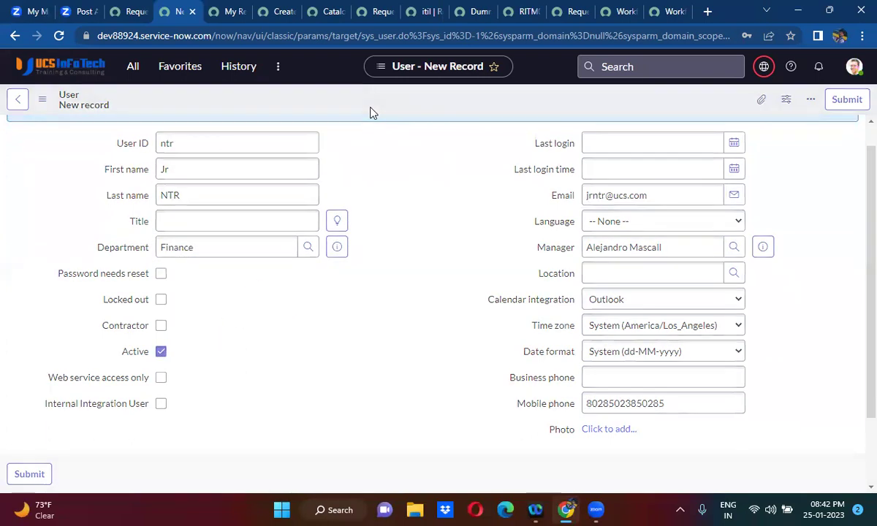
- Replace the invalid Requested For entry with the newly created user
{"action": "left_click", "coordinate": [128, 10]}
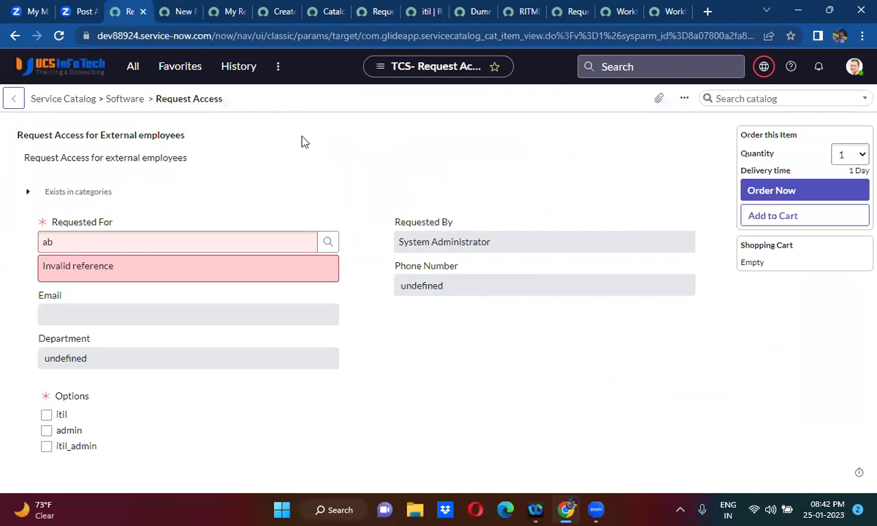
{"action": "left_click", "coordinate": [125, 243]}
{"action": "double_click", "coordinate": [97, 243]}
{"action": "key", "text": "BackSpace"}
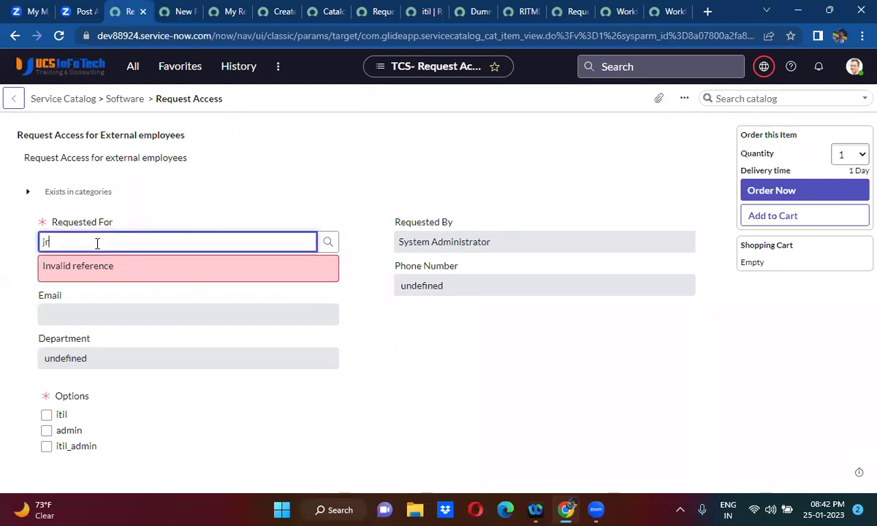
{"action": "left_click", "coordinate": [95, 271]}
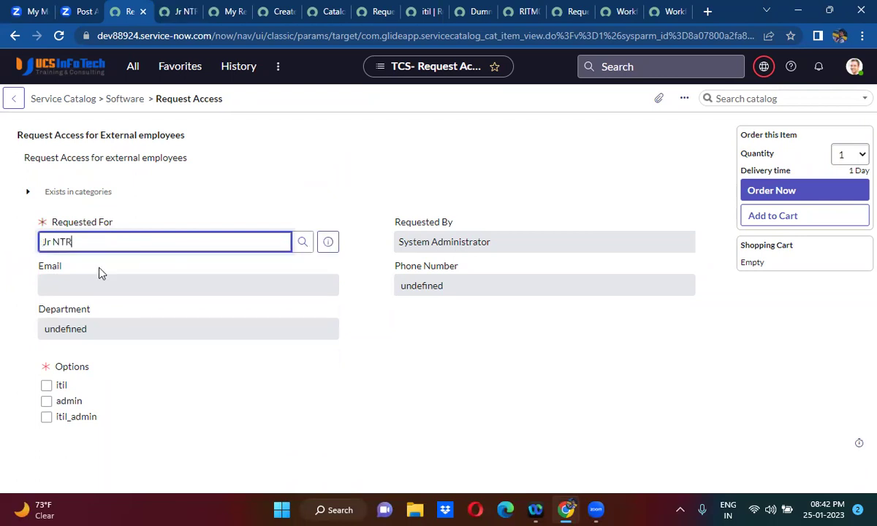
- Tick itil, add the comment 'test', and place the order
{"action": "left_click", "coordinate": [57, 383]}
{"action": "left_click", "coordinate": [92, 455]}
{"action": "type", "text": "test"}
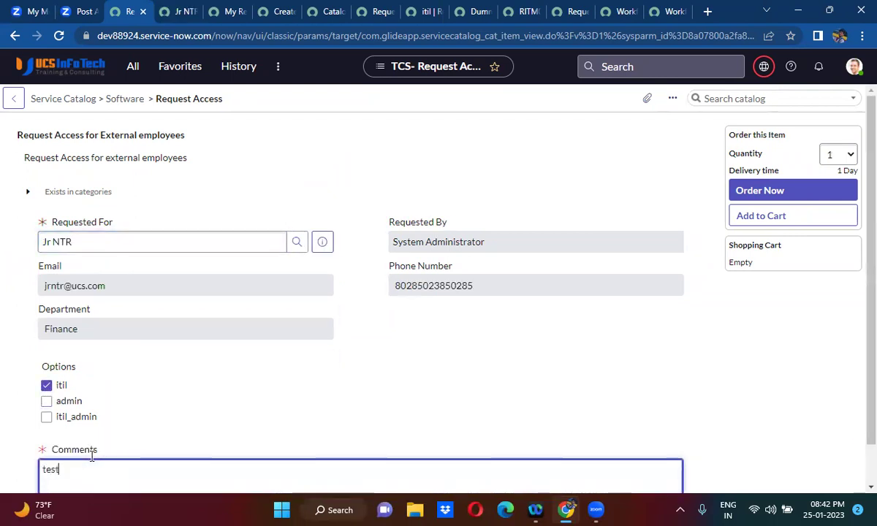
{"action": "left_click", "coordinate": [796, 191]}
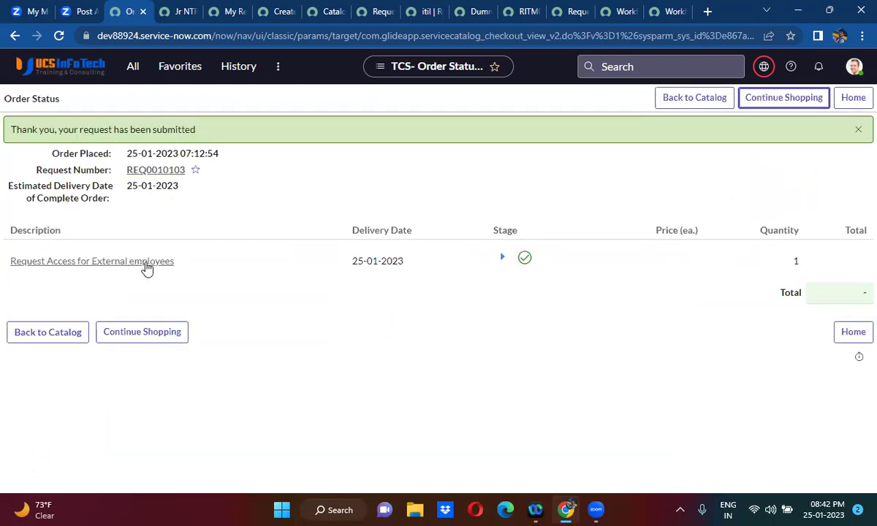
- Open the ordered Request Access item and show its running workflow from Related Links
{"action": "left_click", "coordinate": [144, 268]}
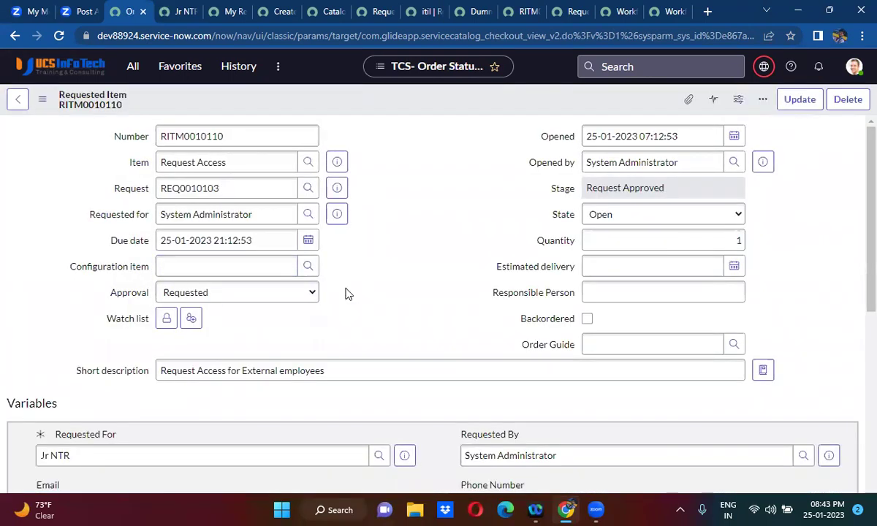
{"action": "scroll", "coordinate": [347, 292], "scroll_direction": "down", "scroll_amount": 8}
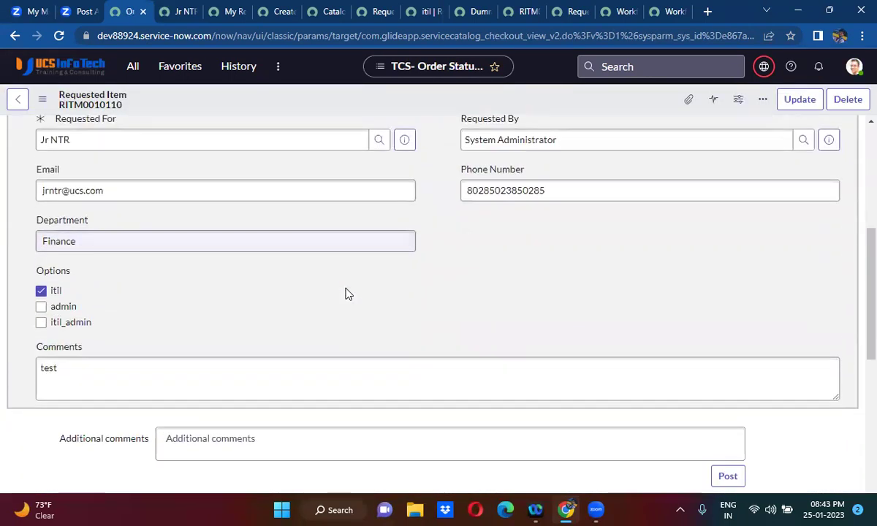
{"action": "scroll", "coordinate": [347, 293], "scroll_direction": "down", "scroll_amount": 3}
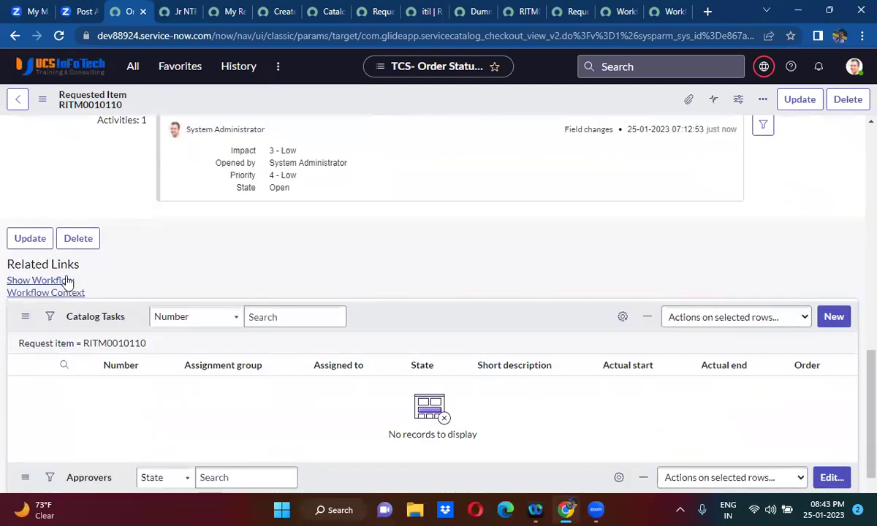
{"action": "left_click", "coordinate": [31, 281]}
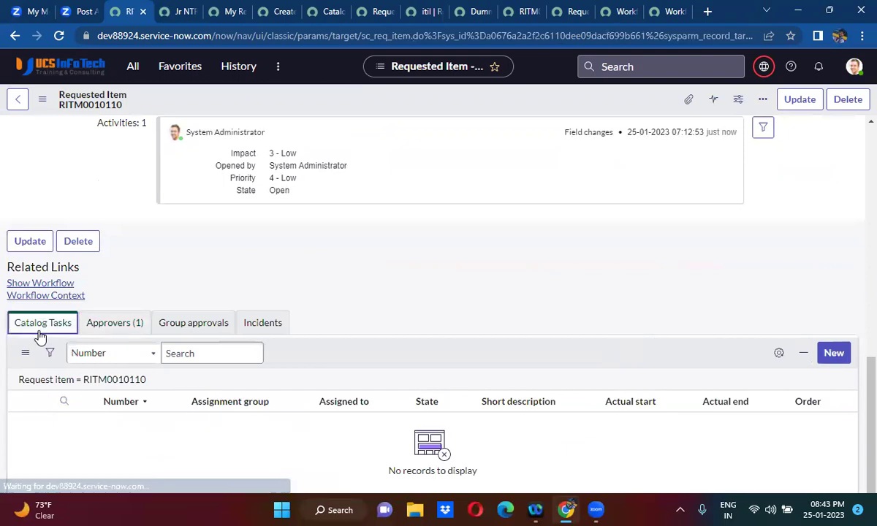
{"action": "left_click", "coordinate": [47, 284]}
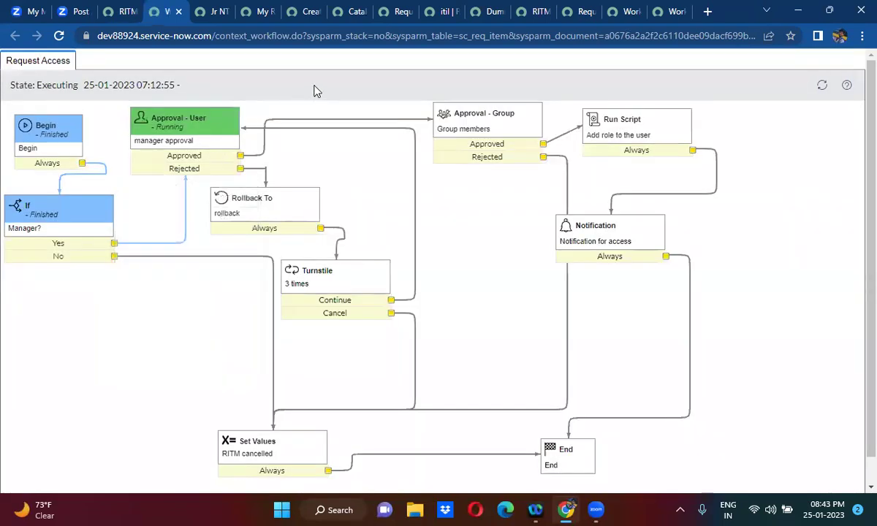
- Open the item's Approvers list and reject the manager's Requested approval
{"action": "left_click", "coordinate": [117, 12]}
{"action": "left_click", "coordinate": [117, 323]}
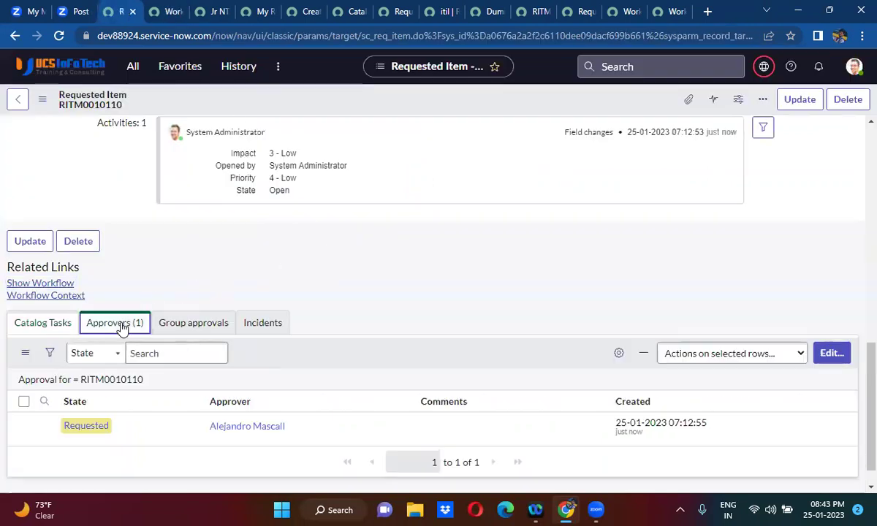
{"action": "scroll", "coordinate": [297, 295], "scroll_direction": "down", "scroll_amount": 1}
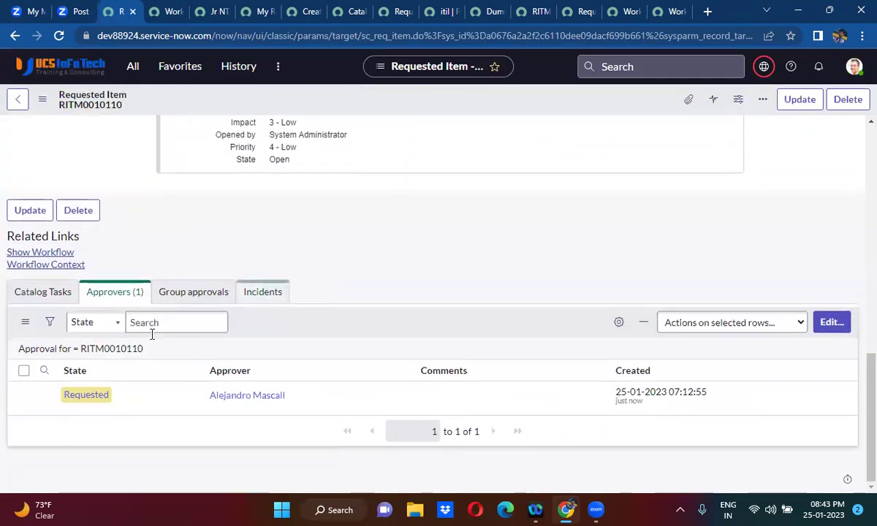
{"action": "right_click", "coordinate": [80, 398]}
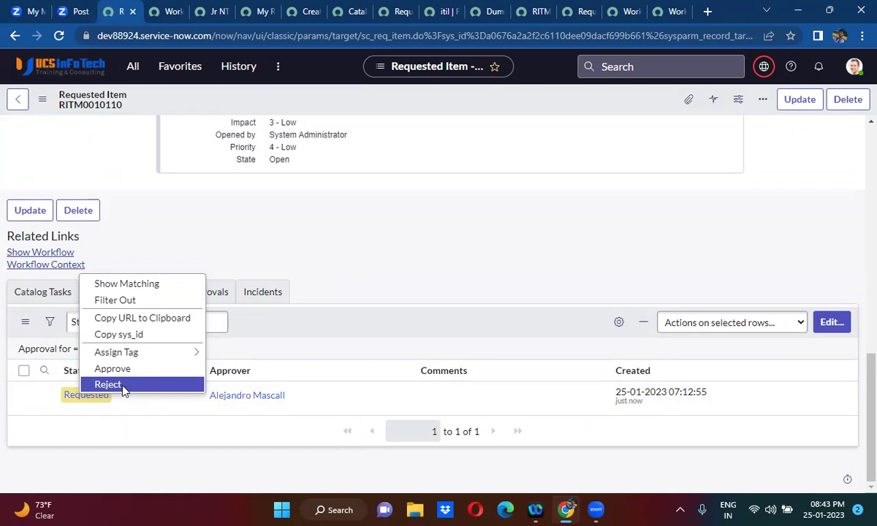
{"action": "left_click", "coordinate": [170, 388]}
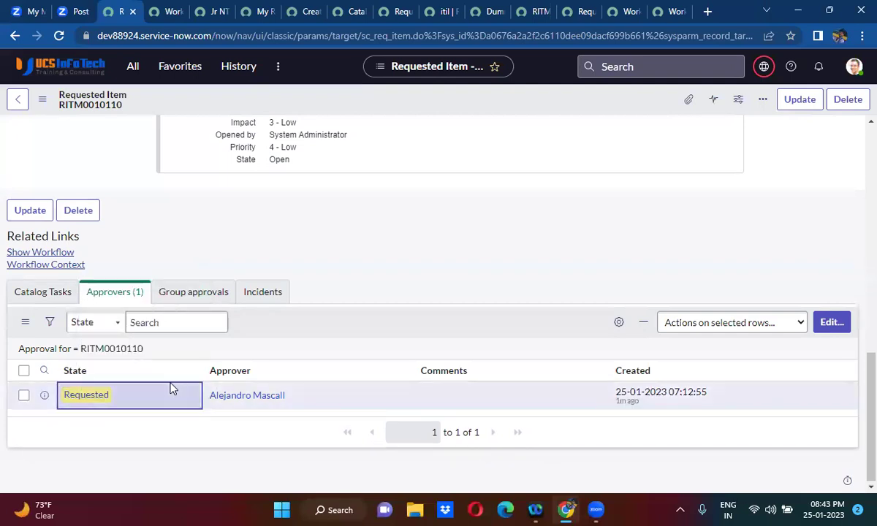
{"action": "left_click", "coordinate": [106, 398]}
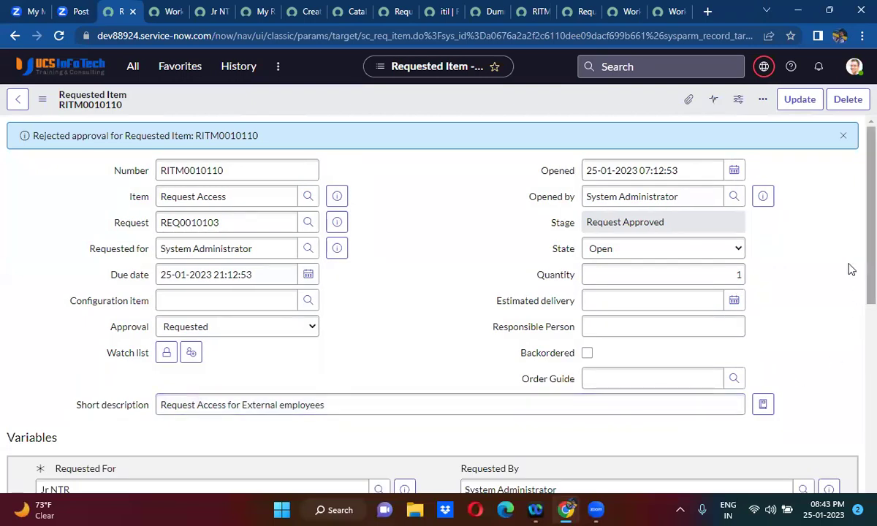
- Reject the regenerated manager approval a second time
{"action": "scroll", "coordinate": [859, 225], "scroll_direction": "down", "scroll_amount": 6}
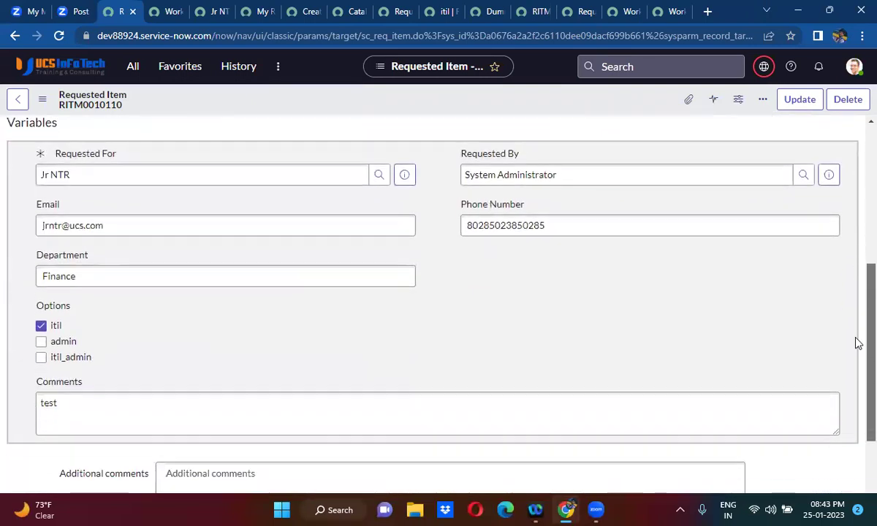
{"action": "scroll", "coordinate": [857, 395], "scroll_direction": "up", "scroll_amount": 2}
{"action": "scroll", "coordinate": [859, 439], "scroll_direction": "down", "scroll_amount": 2}
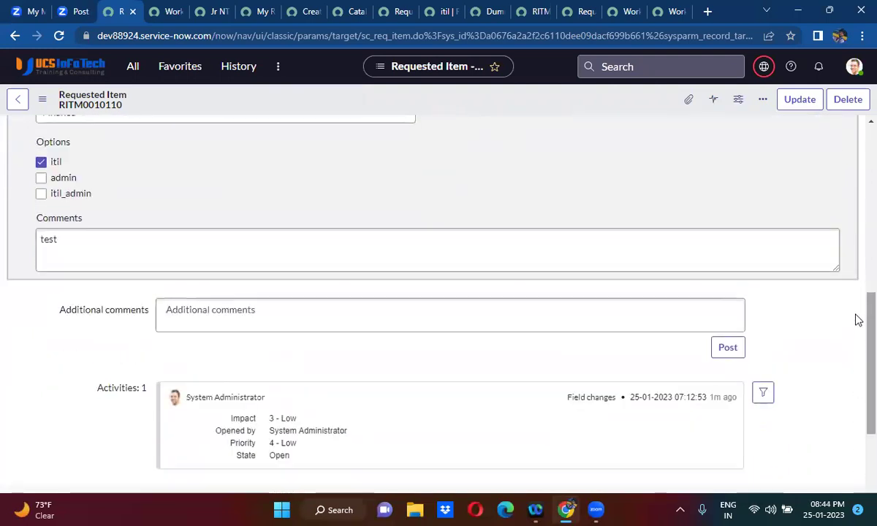
{"action": "scroll", "coordinate": [858, 278], "scroll_direction": "up", "scroll_amount": 5}
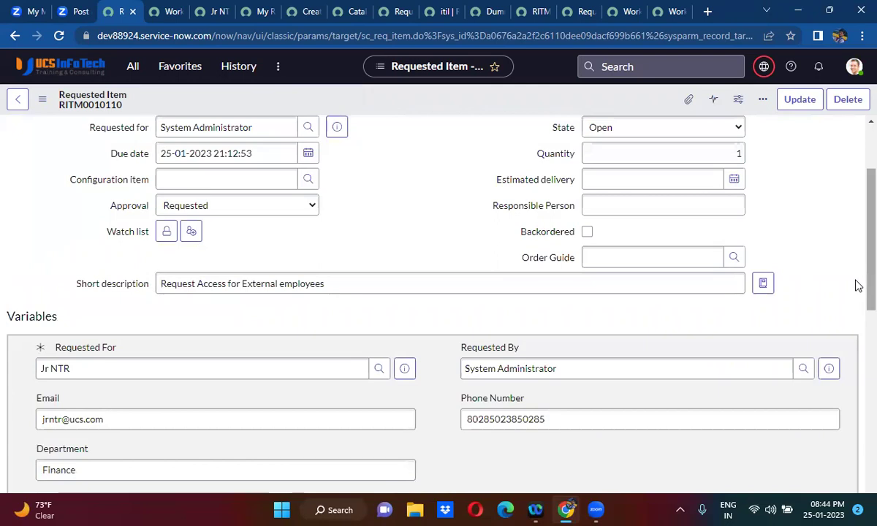
{"action": "scroll", "coordinate": [858, 263], "scroll_direction": "down", "scroll_amount": 10}
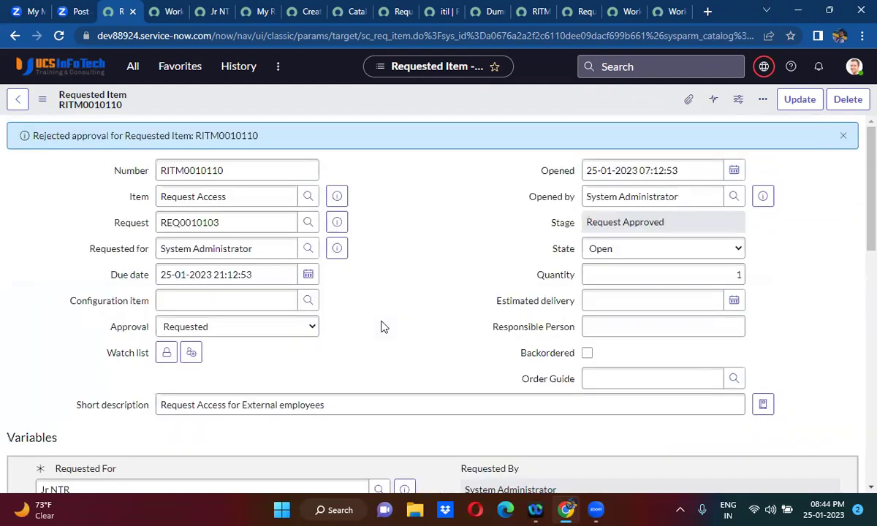
{"action": "scroll", "coordinate": [381, 327], "scroll_direction": "down", "scroll_amount": 10}
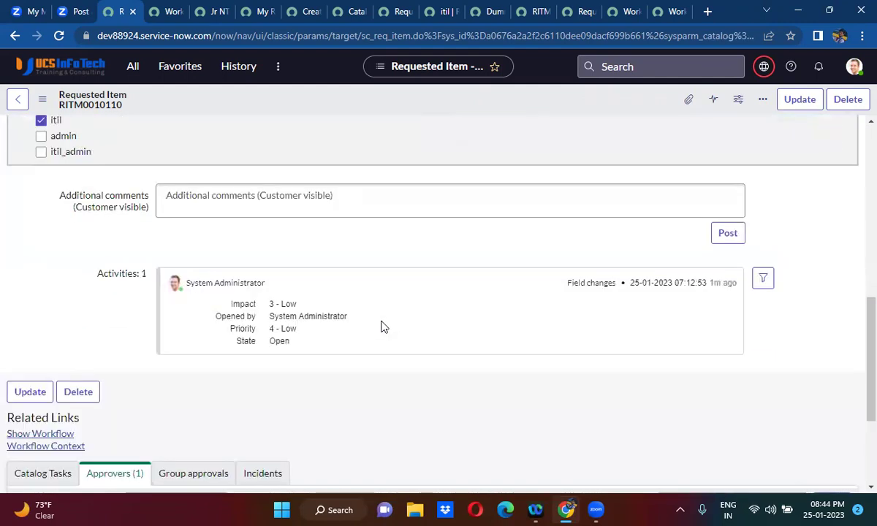
{"action": "scroll", "coordinate": [381, 327], "scroll_direction": "down", "scroll_amount": 3}
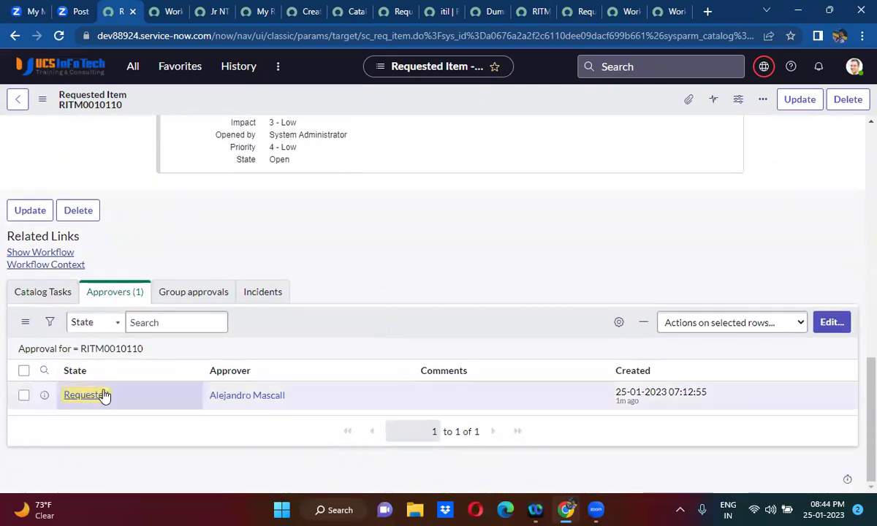
{"action": "right_click", "coordinate": [105, 395]}
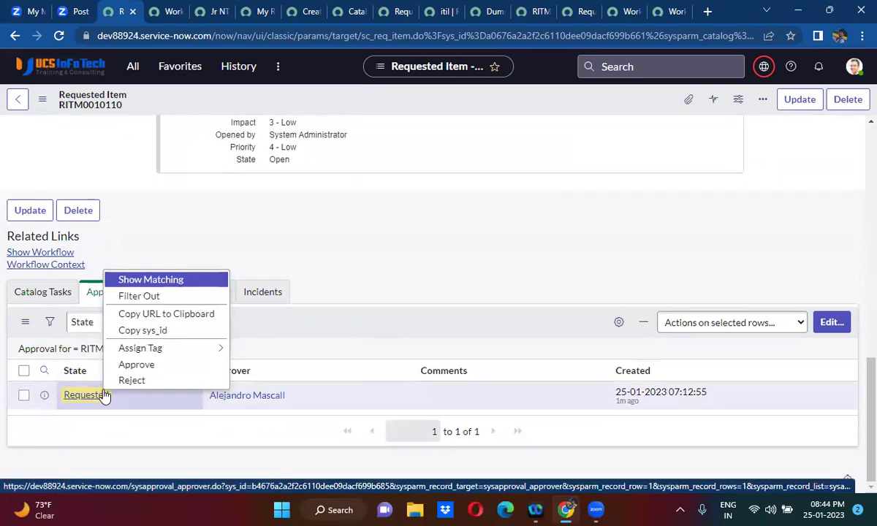
{"action": "left_click", "coordinate": [132, 381]}
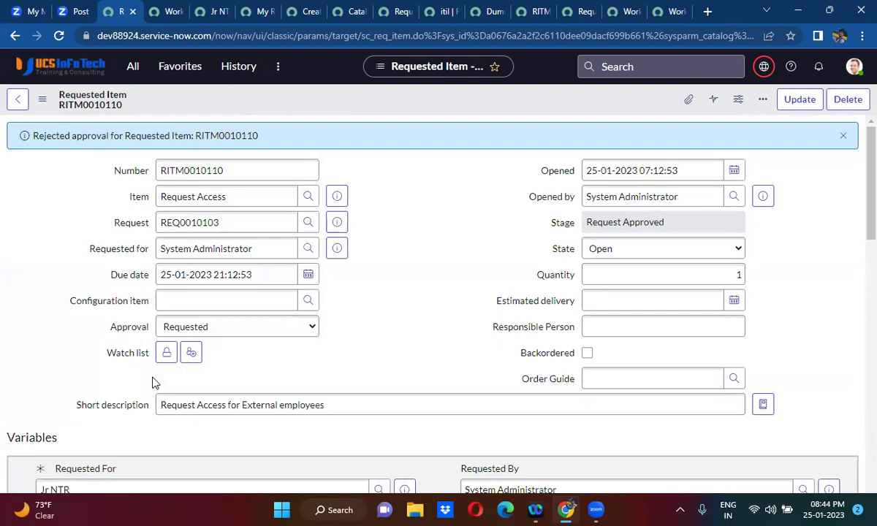
{"action": "left_click", "coordinate": [172, 11]}
- Refresh the workflow, then reject the new pending manager approval on the item
{"action": "left_click", "coordinate": [59, 35]}
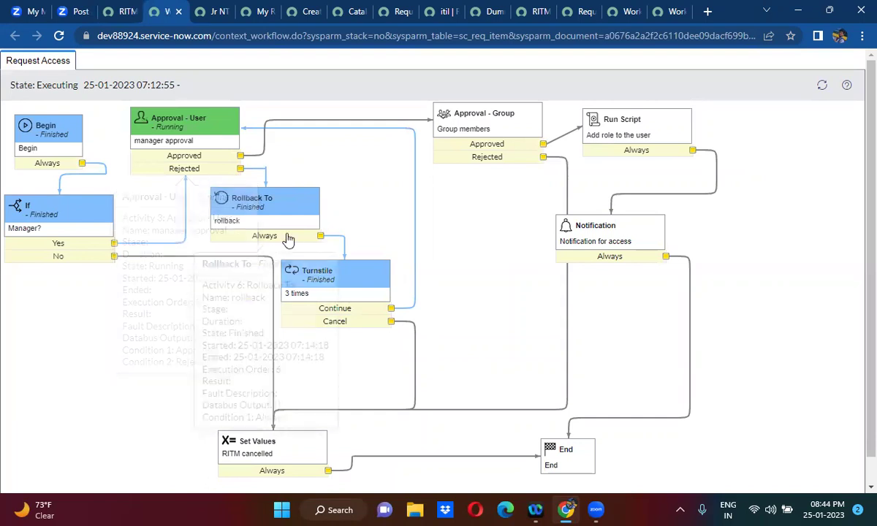
{"action": "mouse_move", "coordinate": [232, 143]}
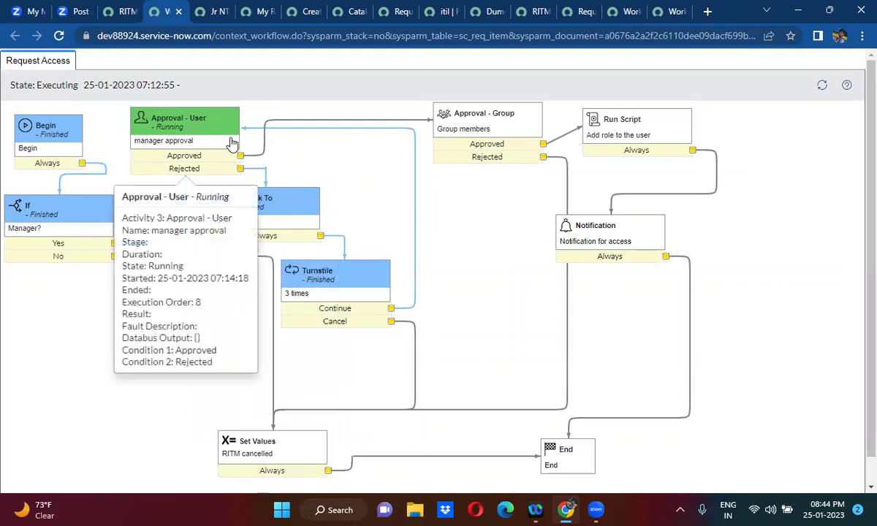
{"action": "left_click", "coordinate": [121, 11]}
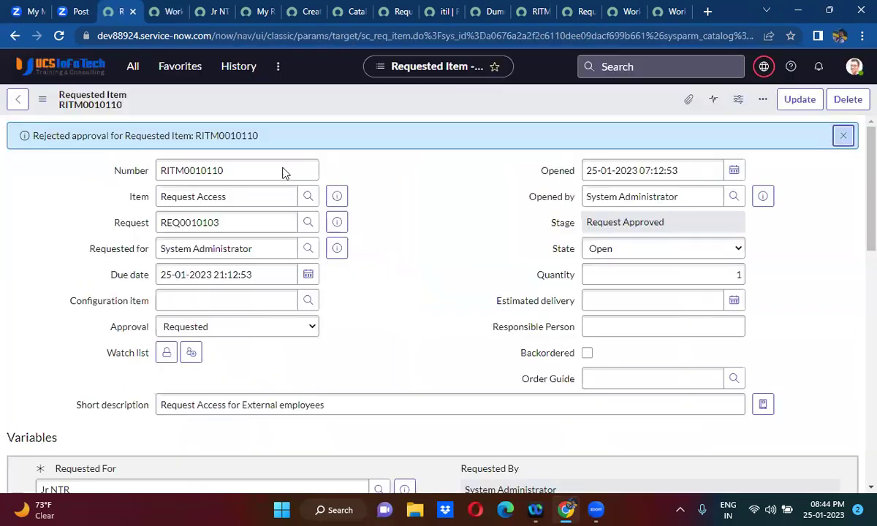
{"action": "scroll", "coordinate": [370, 355], "scroll_direction": "down", "scroll_amount": 15}
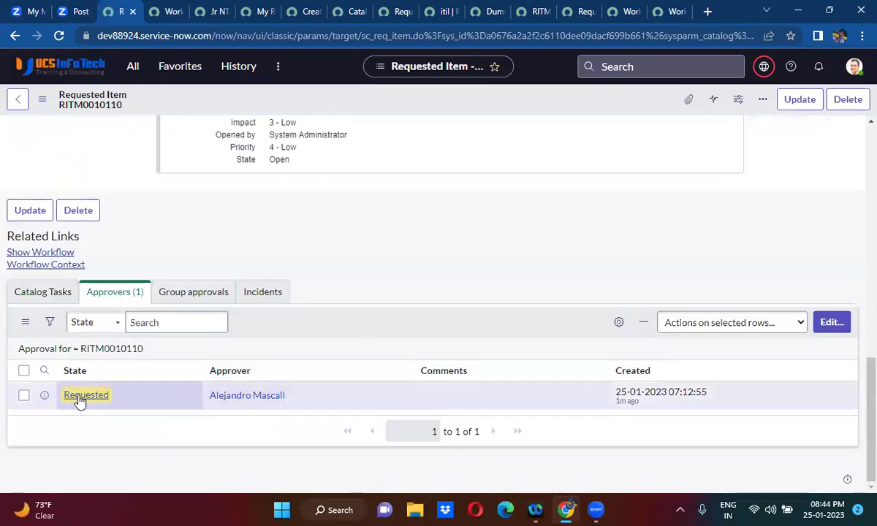
{"action": "right_click", "coordinate": [80, 402]}
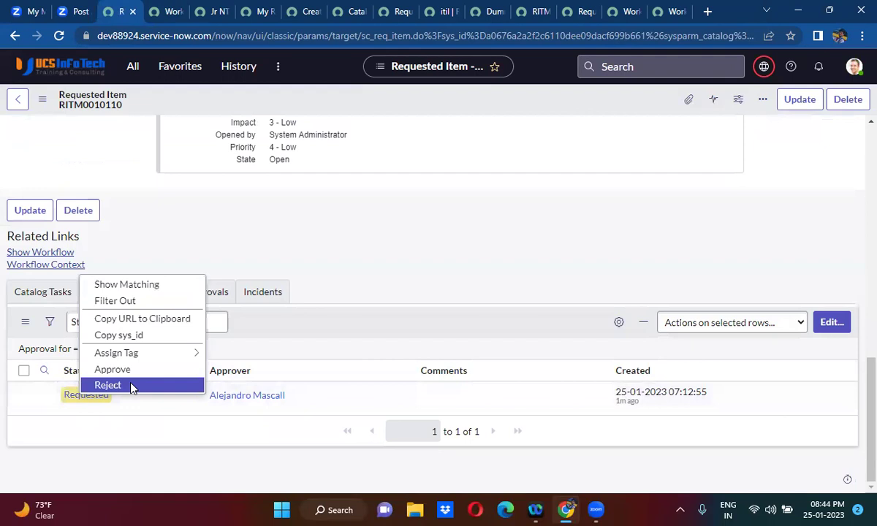
{"action": "left_click", "coordinate": [109, 385]}
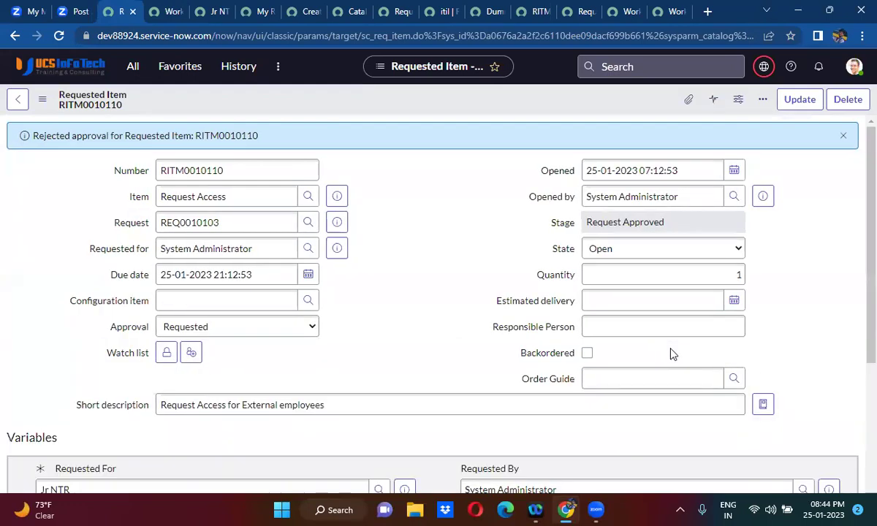
- Reject the latest pending manager approval once more
{"action": "left_click_drag", "start_coordinate": [858, 189], "coordinate": [858, 345]}
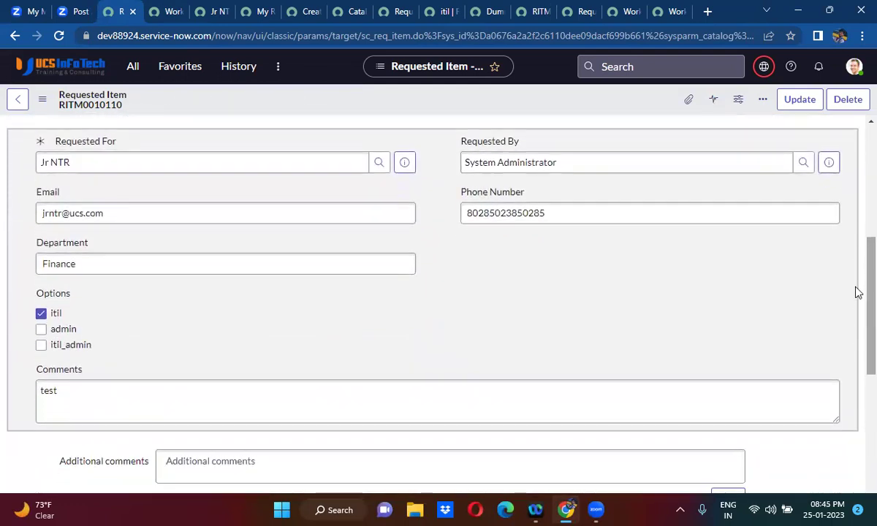
{"action": "scroll", "coordinate": [858, 413], "scroll_direction": "down", "scroll_amount": 3}
{"action": "scroll", "coordinate": [859, 412], "scroll_direction": "down", "scroll_amount": 2}
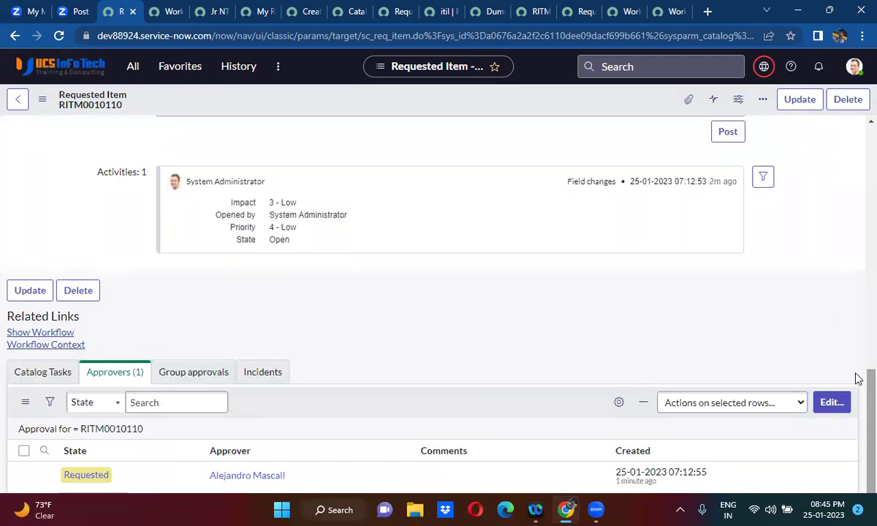
{"action": "scroll", "coordinate": [855, 434], "scroll_direction": "down", "scroll_amount": 5}
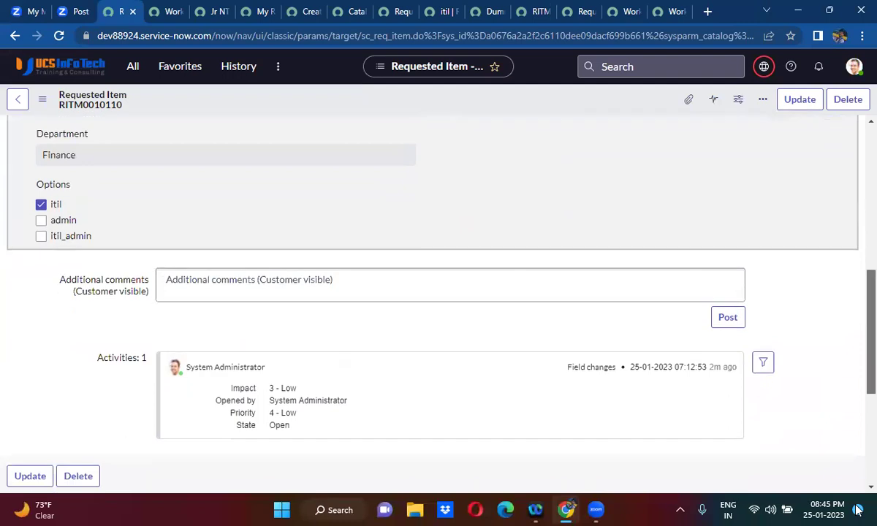
{"action": "scroll", "coordinate": [856, 389], "scroll_direction": "down", "scroll_amount": 3}
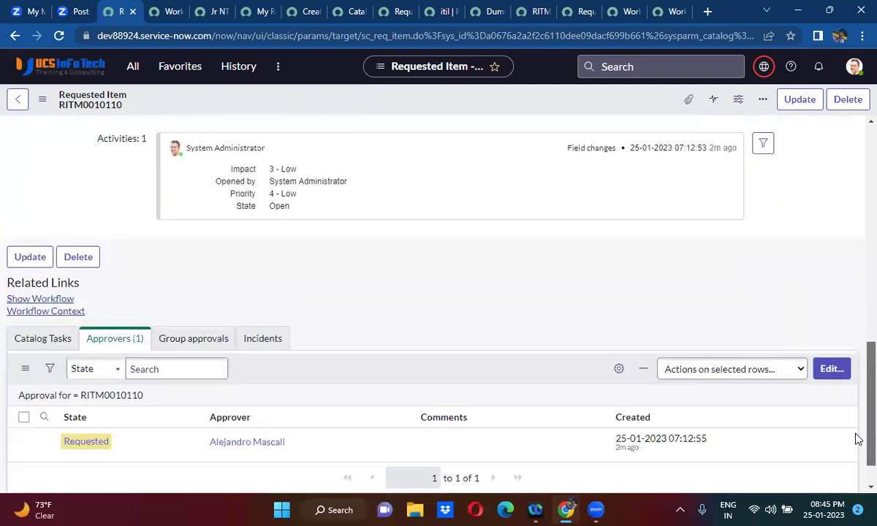
{"action": "scroll", "coordinate": [858, 439], "scroll_direction": "down", "scroll_amount": 1}
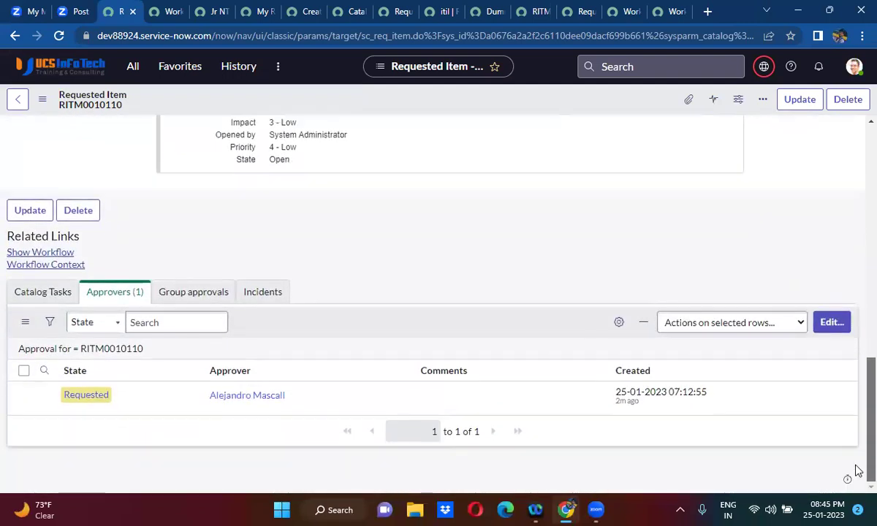
{"action": "right_click", "coordinate": [98, 401]}
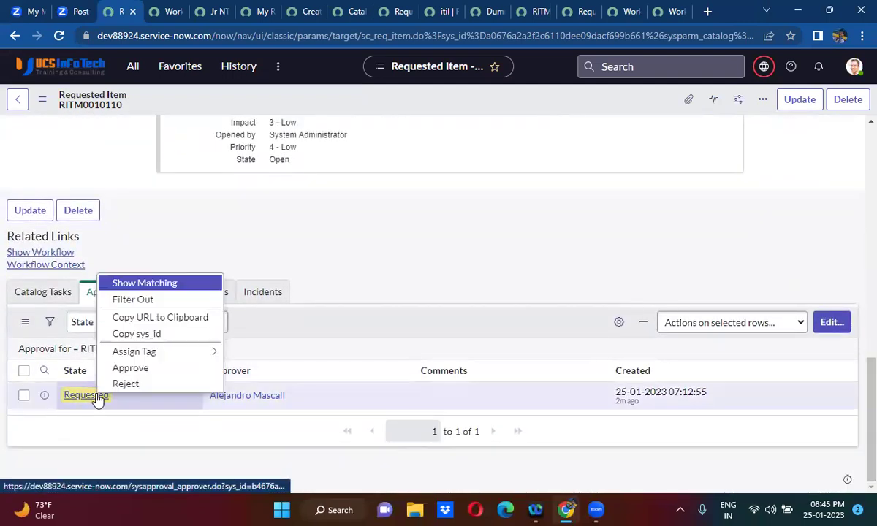
{"action": "left_click", "coordinate": [144, 389]}
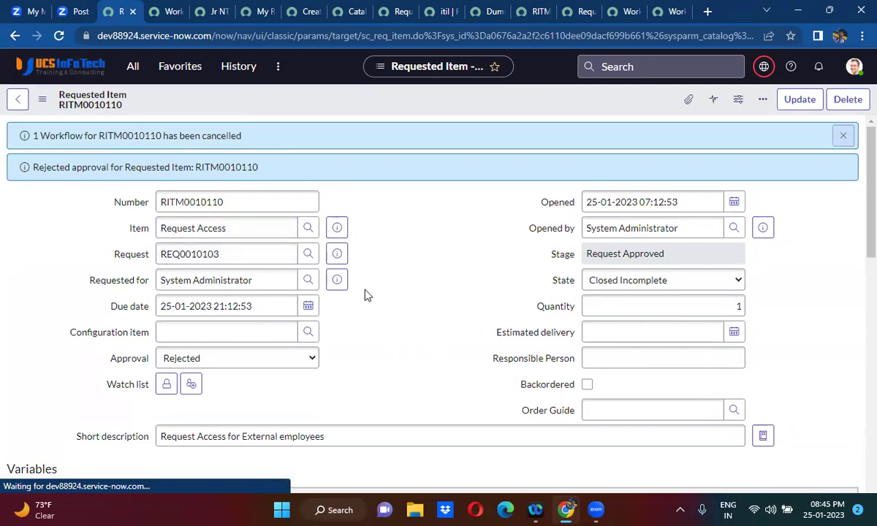
- Reload the Request Access workflow context to show it Finished via the 'RITM cancelled' Set Values step to End
{"action": "left_click", "coordinate": [166, 12]}
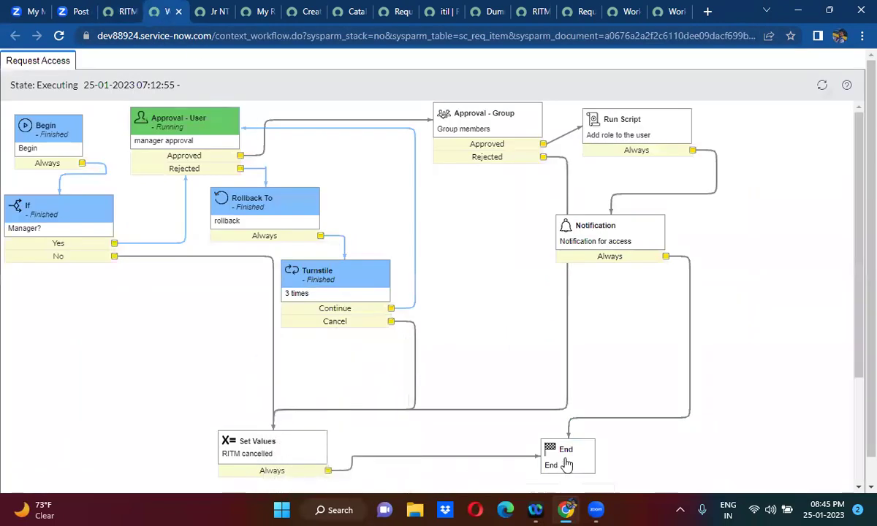
{"action": "left_click", "coordinate": [60, 40]}
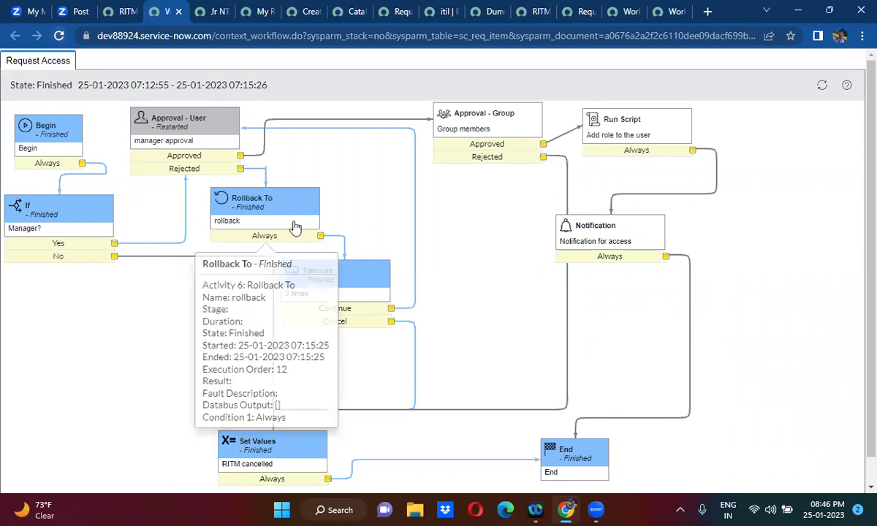
{"action": "mouse_move", "coordinate": [550, 476]}
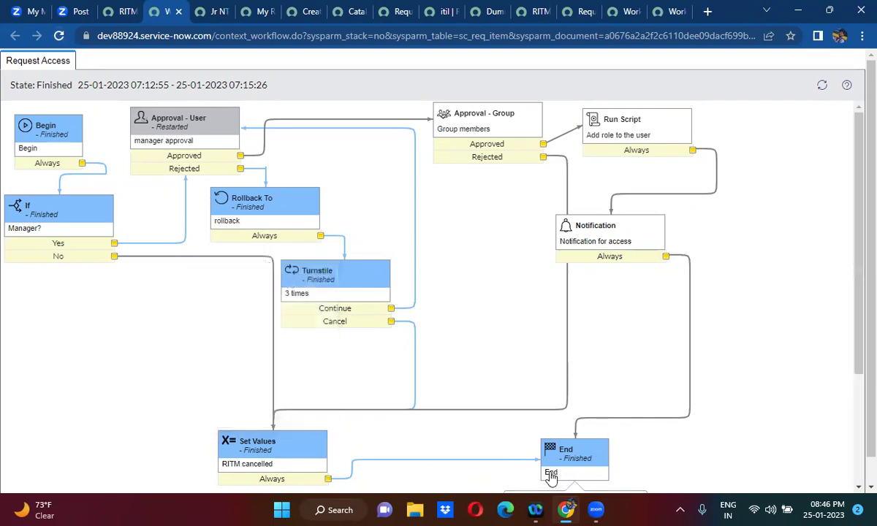